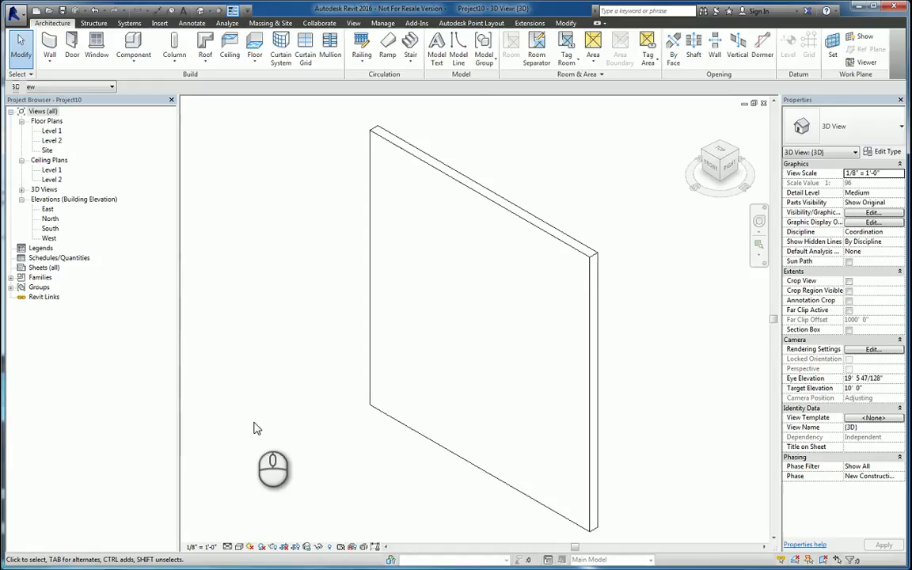
Set up face points as a 4x4 grid with the description Location Pt
click(293, 188)
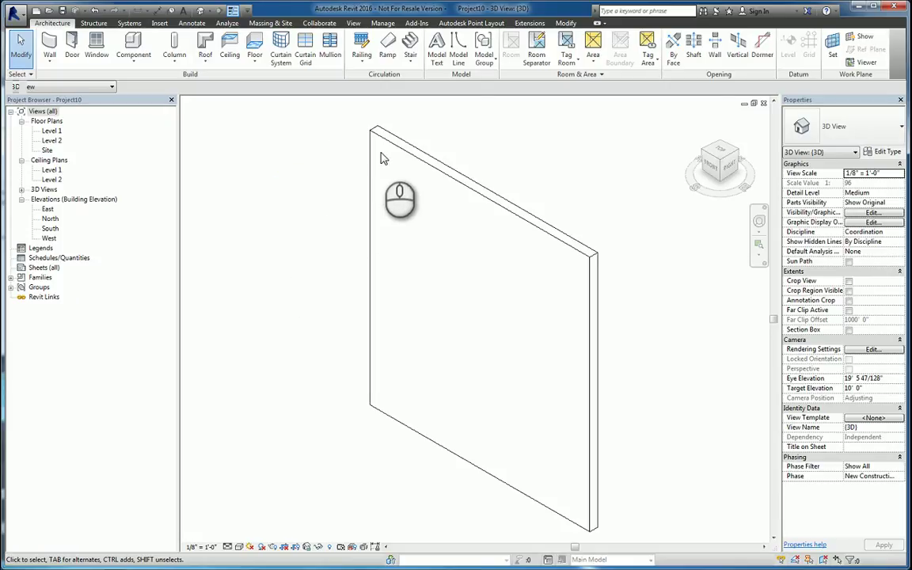
click(471, 23)
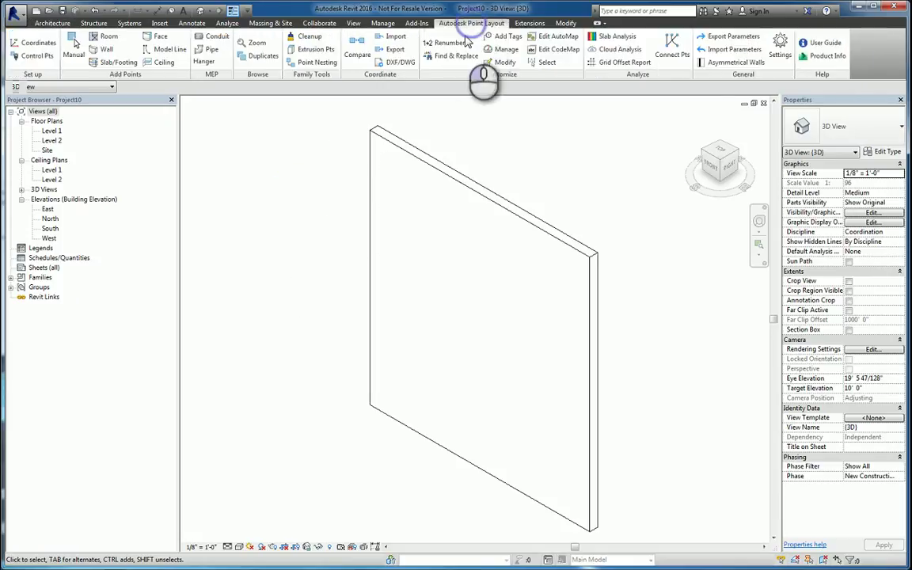
click(158, 37)
click(436, 305)
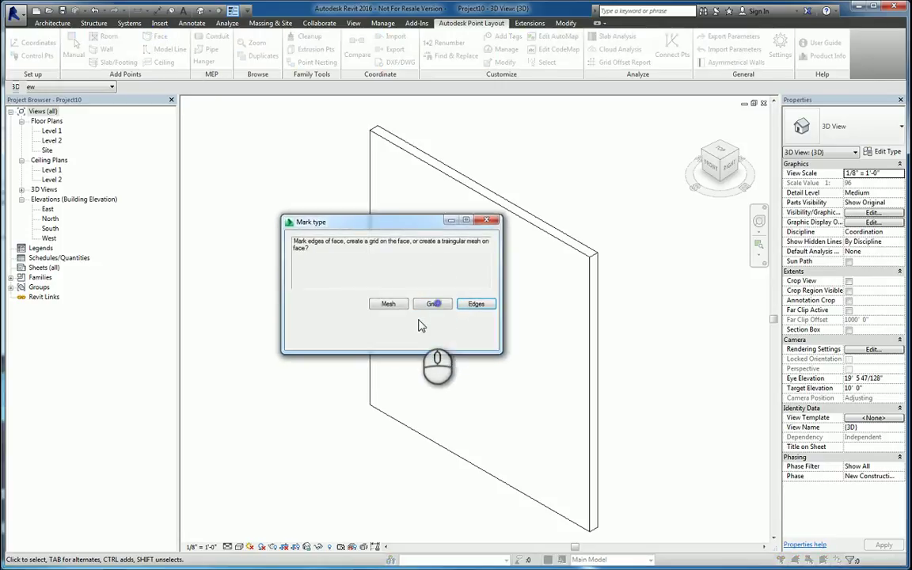
click(433, 305)
click(473, 304)
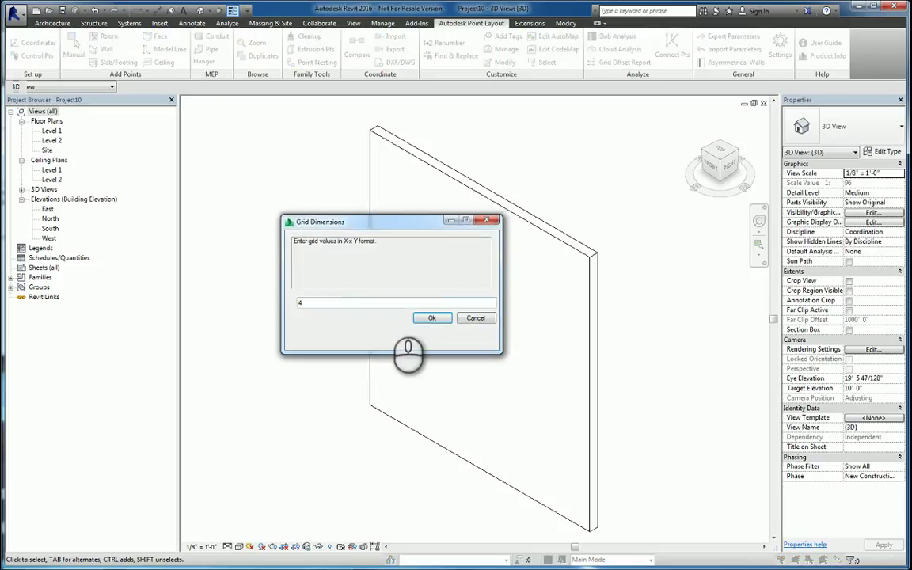
text(4x4)
click(432, 318)
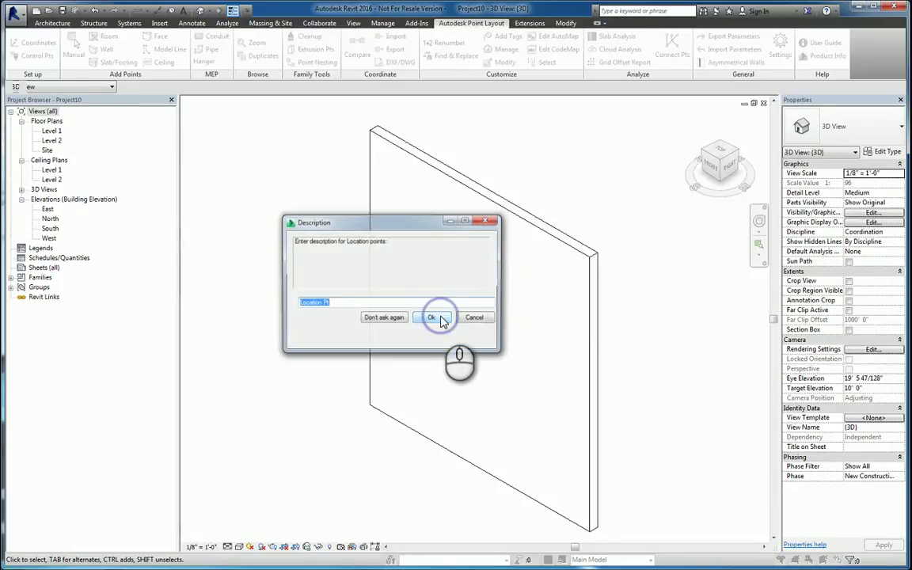
click(439, 318)
Place the grid points on the wall's large front face and end the point placement
click(440, 309)
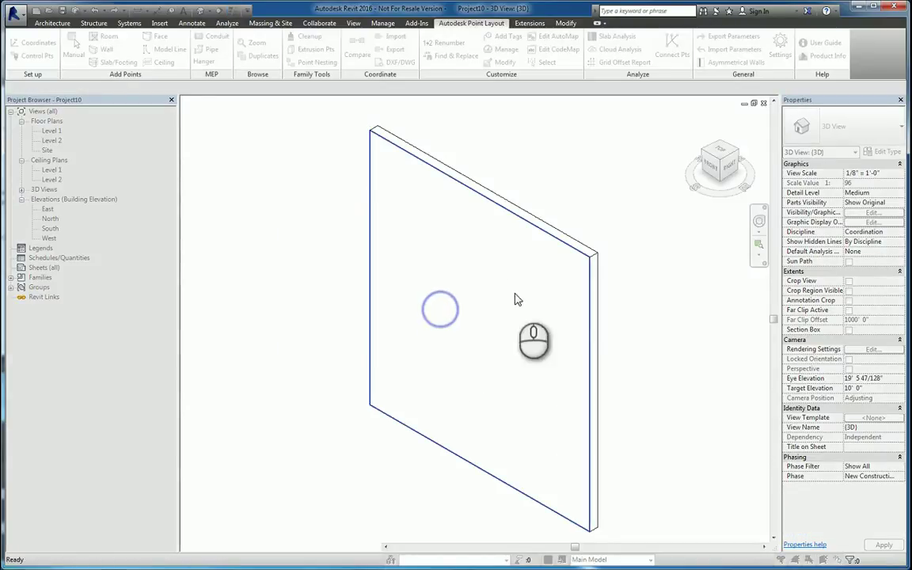
click(433, 318)
right_click(243, 256)
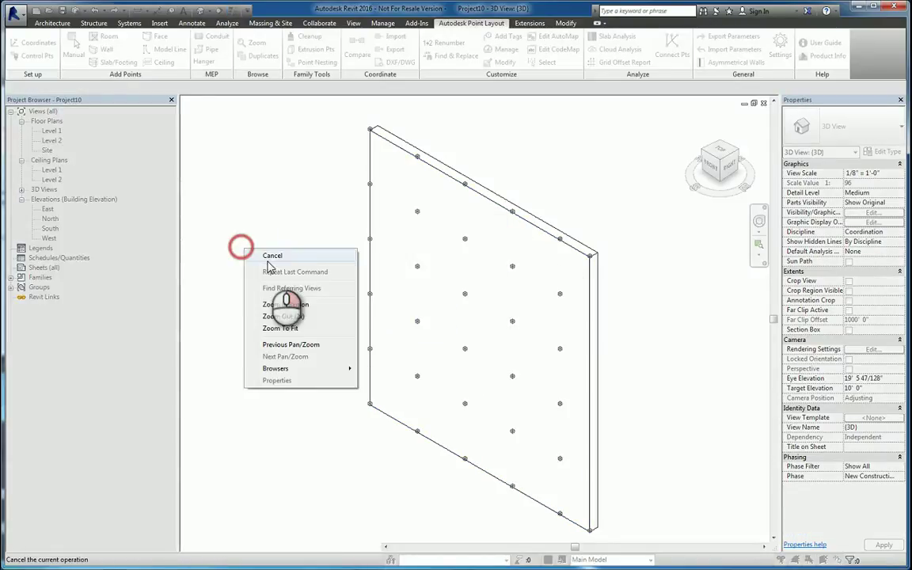
click(267, 256)
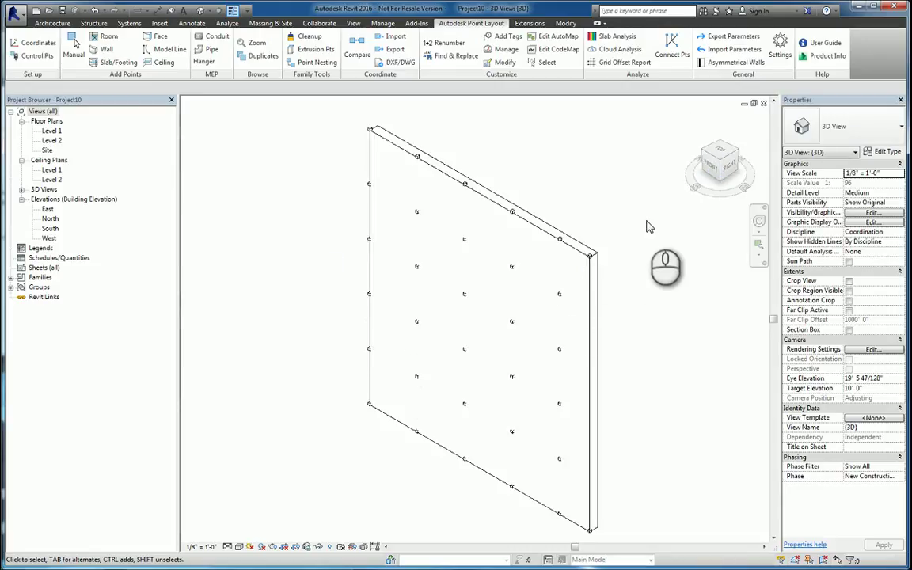
In the front view, delete the points along the wall's upper, left and lower edges, keeping the corner points
click(710, 167)
drag(378, 140, 592, 185)
key(Delete)
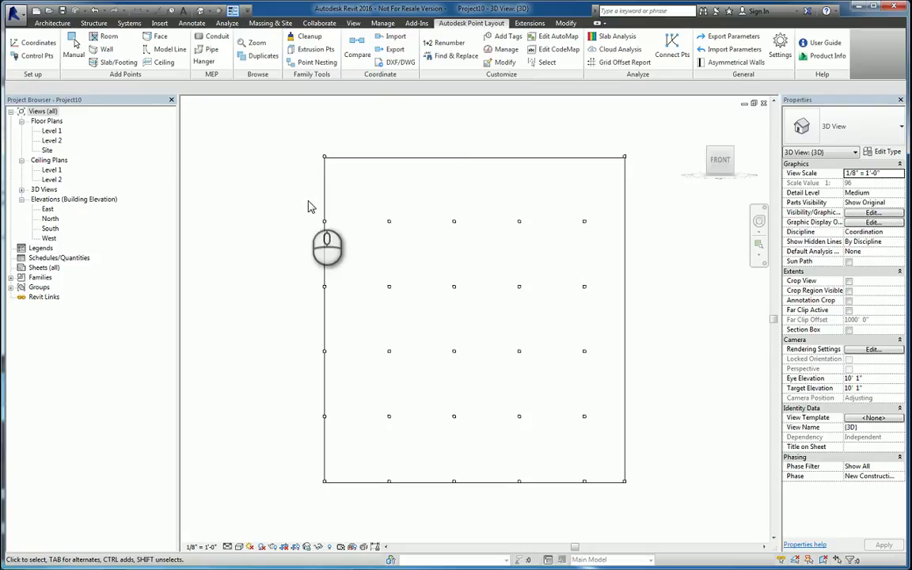
drag(305, 199, 331, 428)
key(Delete)
drag(368, 503, 602, 465)
key(Delete)
Select all interior grid points and nudge them slightly to the left, then clear the selection
drag(352, 441, 610, 210)
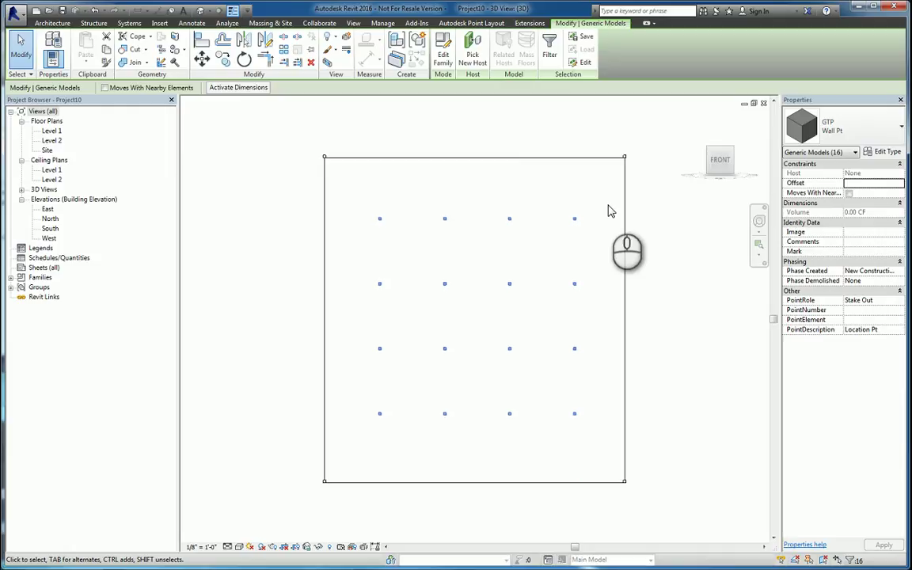
key(Left)
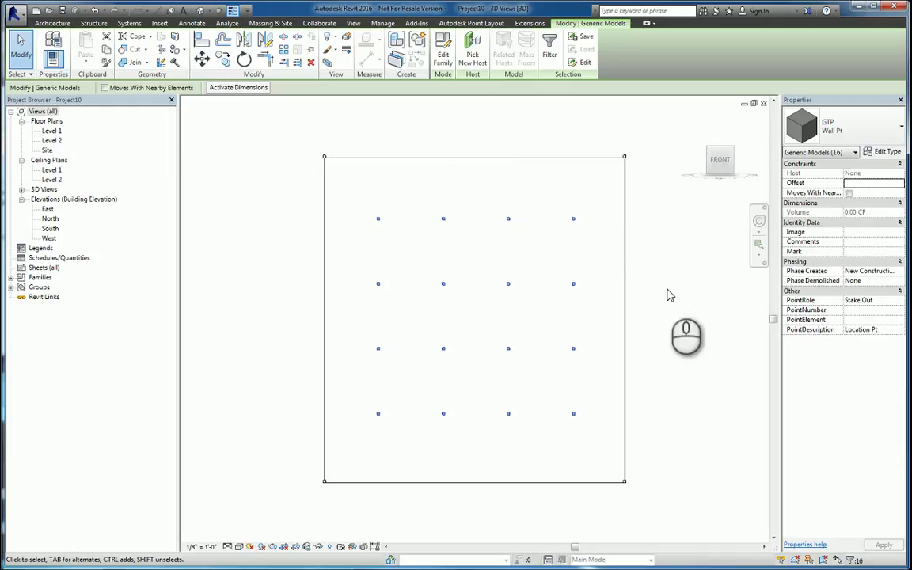
click(668, 296)
Open the family of the upper-left interior grid point for editing and delete its cube geometry
click(694, 127)
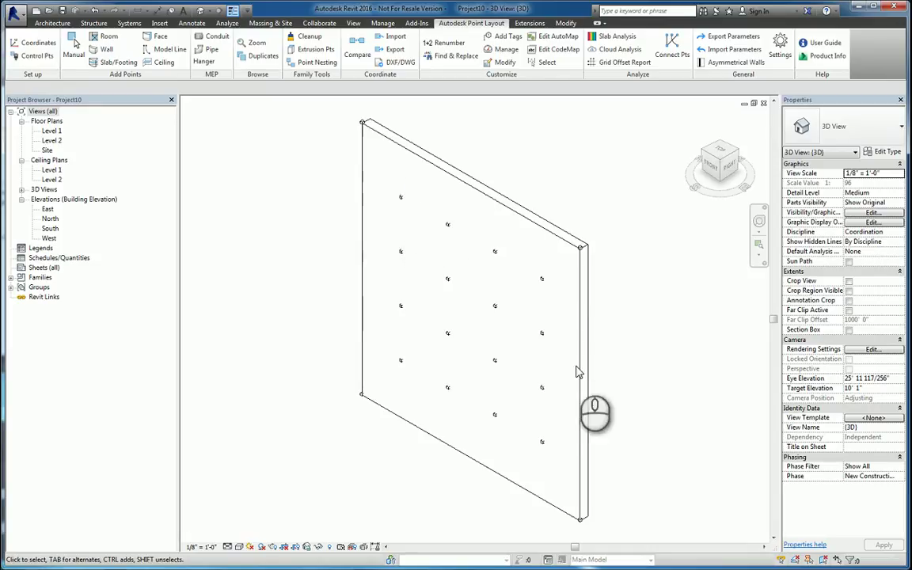
click(400, 198)
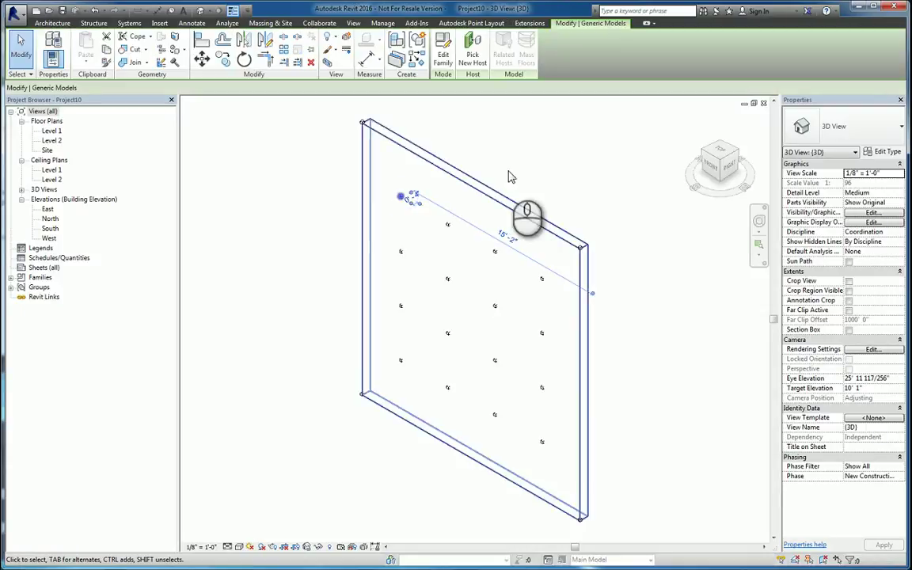
click(444, 55)
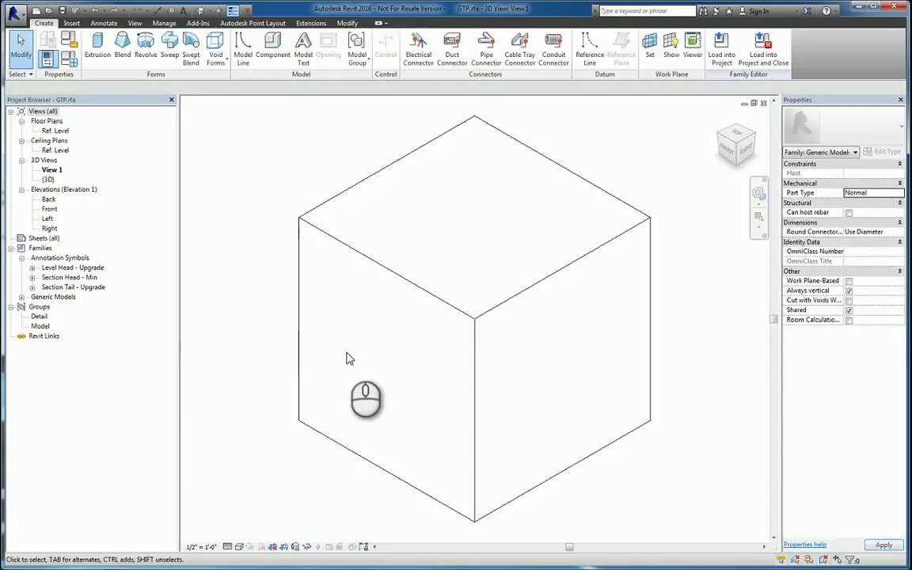
click(356, 256)
key(Delete)
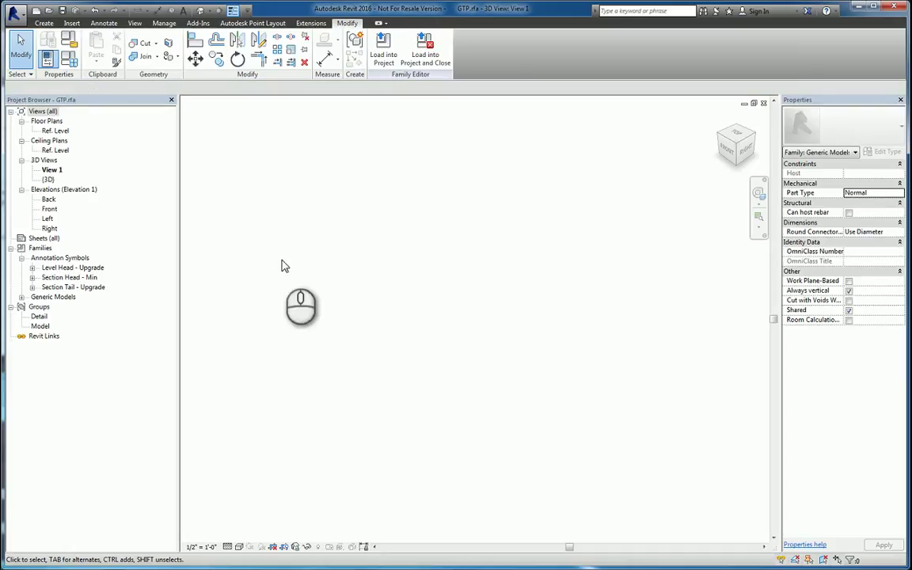
Open the Front elevation of the GTP family
double_click(49, 208)
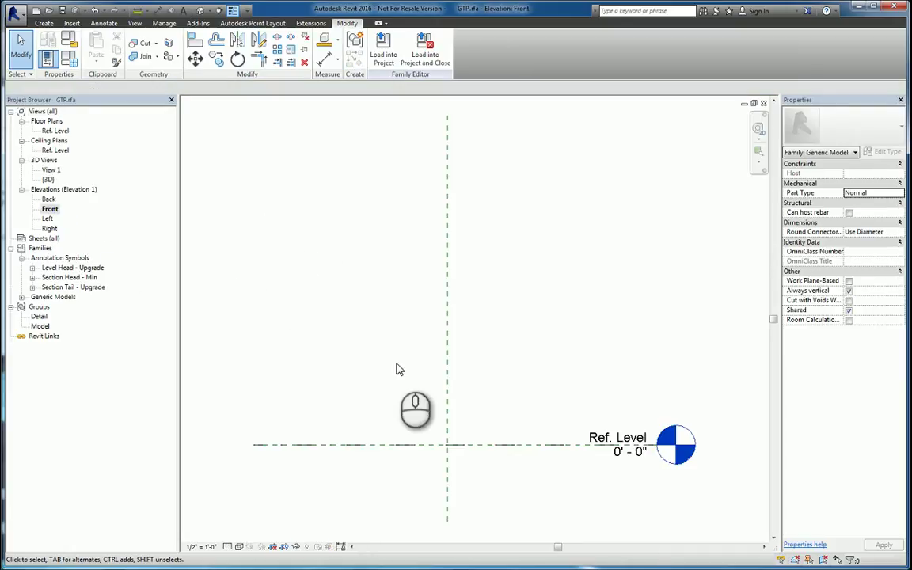
click(375, 350)
click(44, 23)
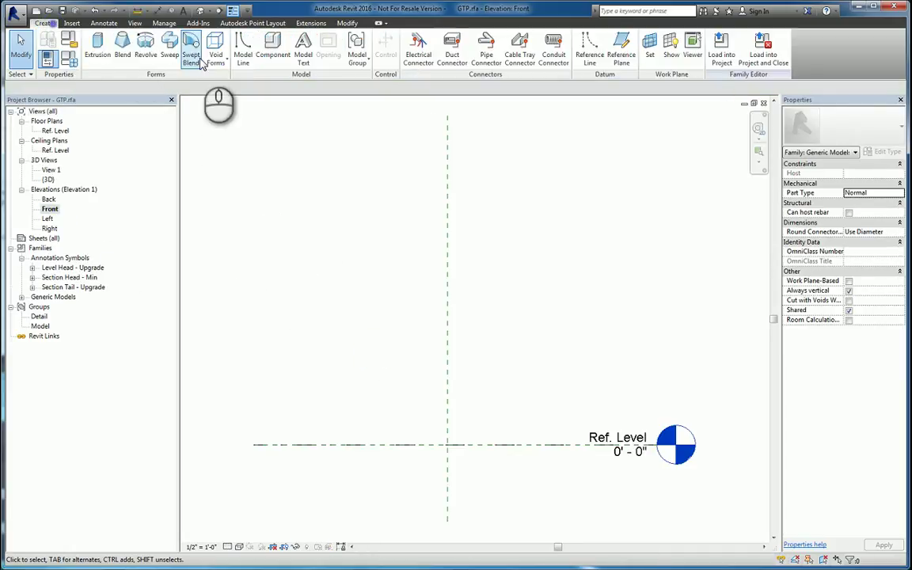
Load the driving pin family into GTP.rfa, overwriting the existing version
key(ctrl+Tab)
key(ctrl+Tab)
key(ctrl+Tab)
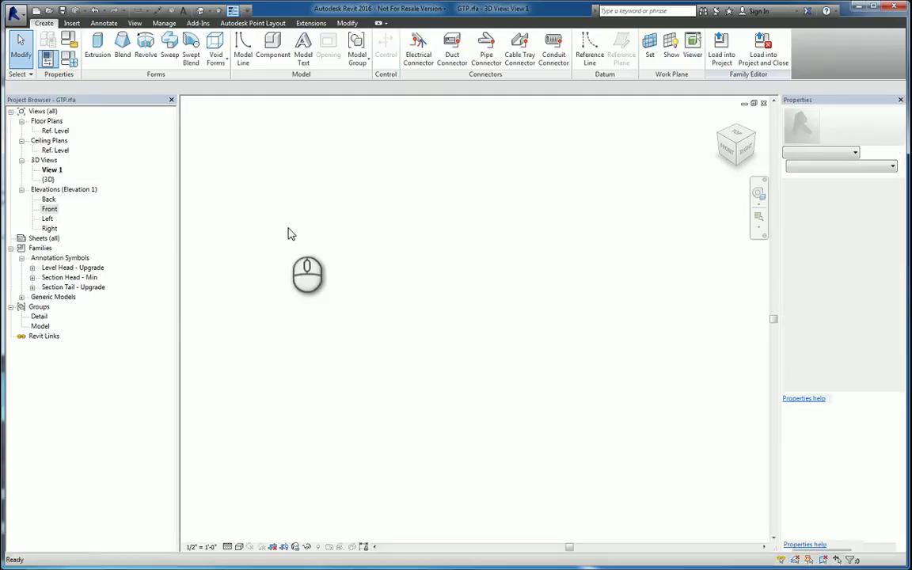
key(ctrl+Tab)
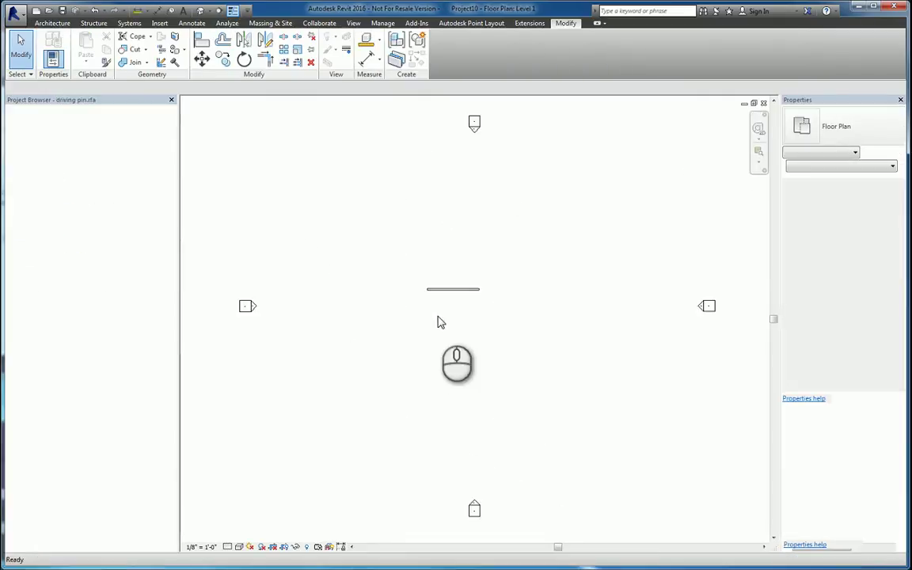
key(Escape)
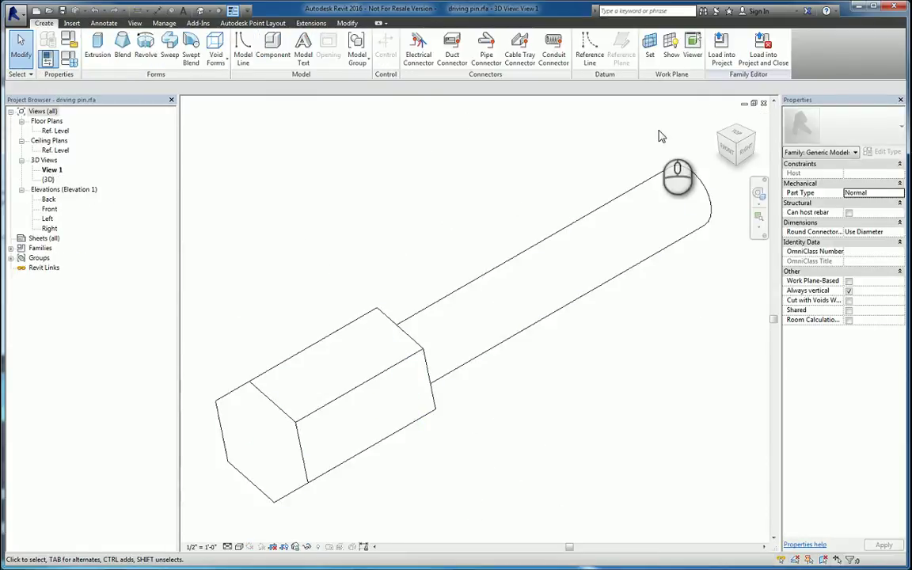
click(722, 48)
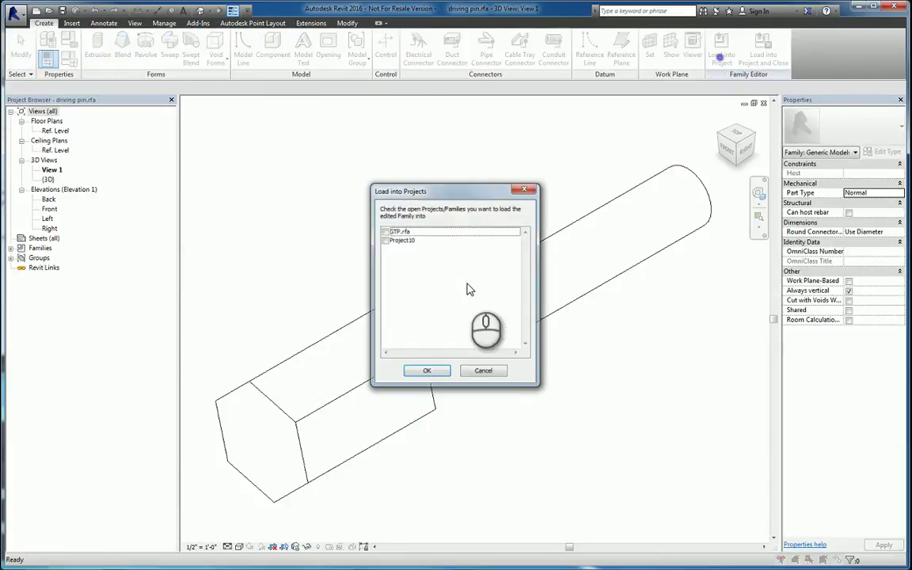
click(427, 371)
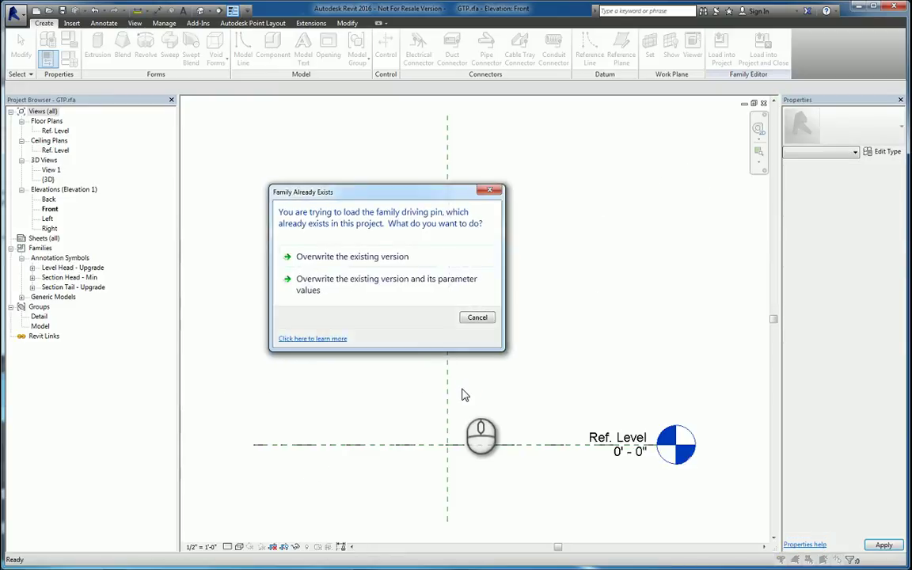
click(400, 258)
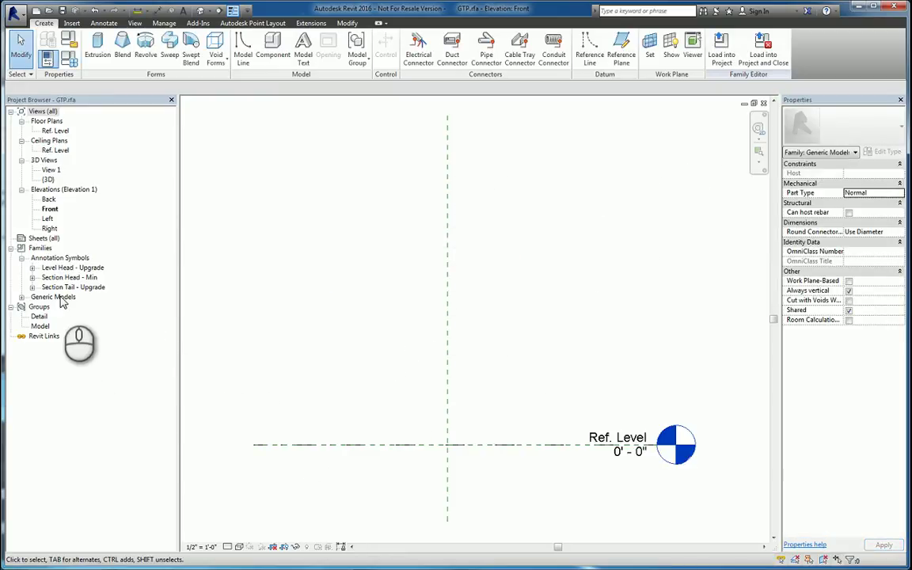
Try to place the driving pin component in GTP.rfa's Front elevation, then load the driving pin family into it again
click(277, 46)
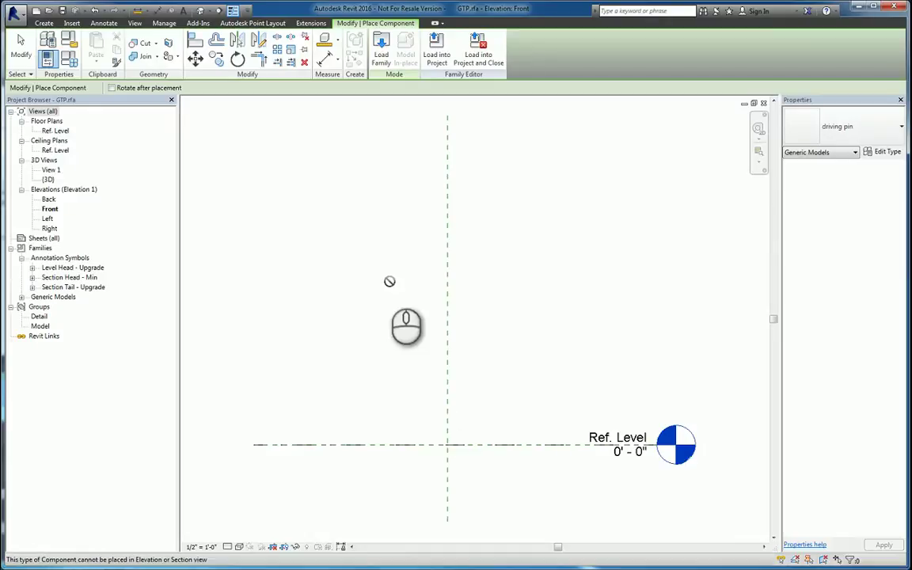
key(ctrl+Tab)
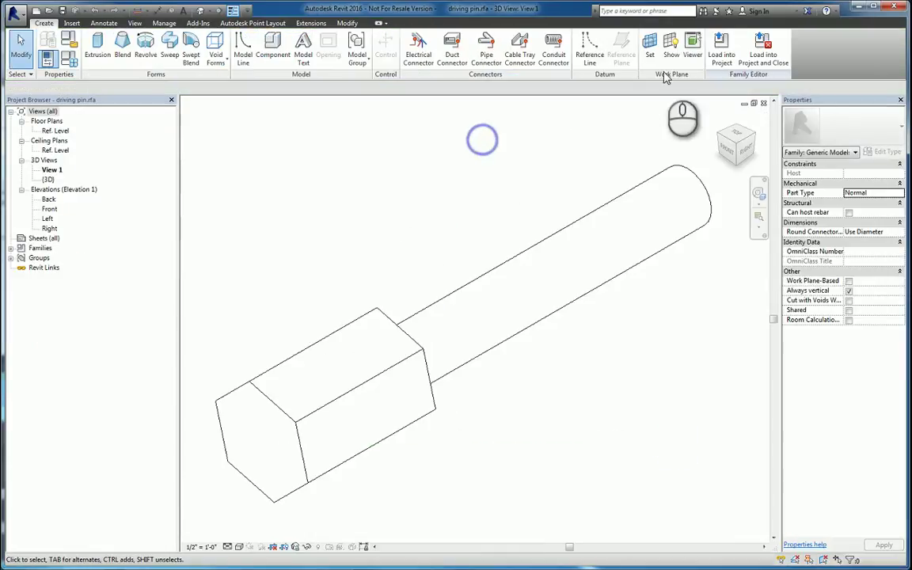
click(722, 47)
click(427, 370)
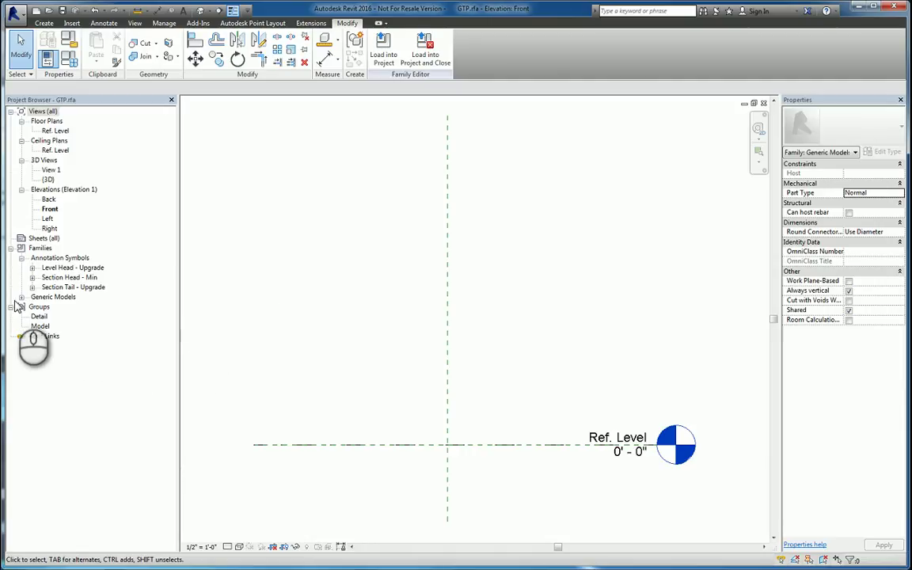
Open the driving pin family nested in GTP.rfa, load it into GTP.rfa once more and cancel its placement
click(22, 297)
right_click(52, 307)
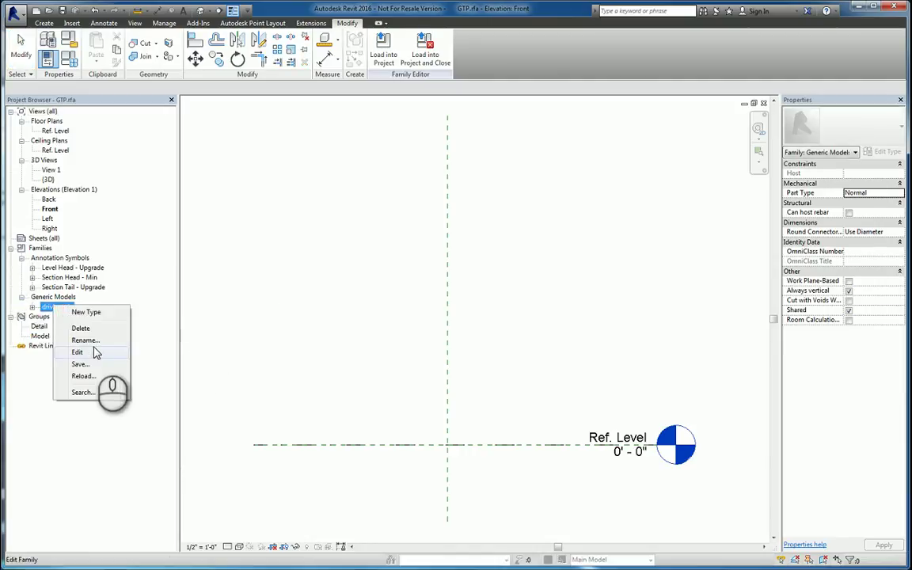
click(83, 352)
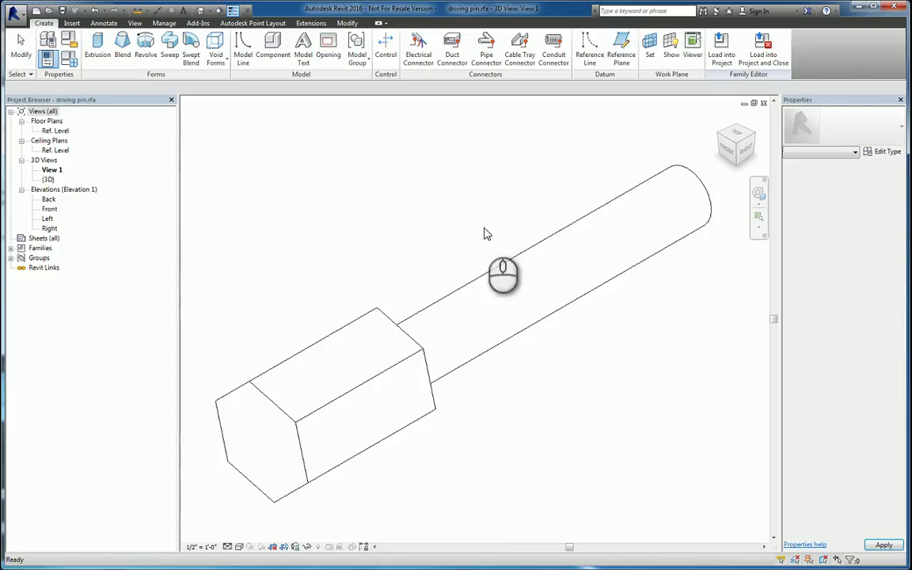
click(721, 54)
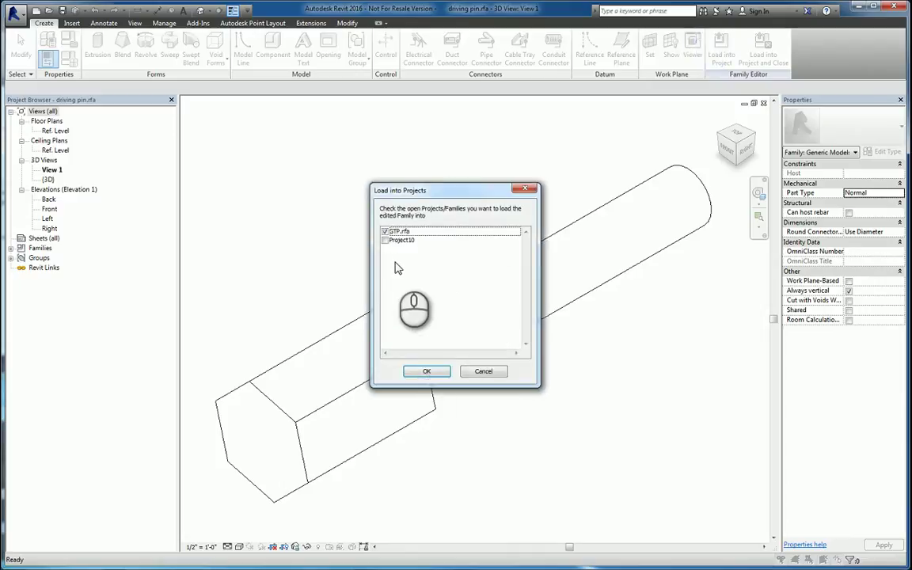
click(425, 371)
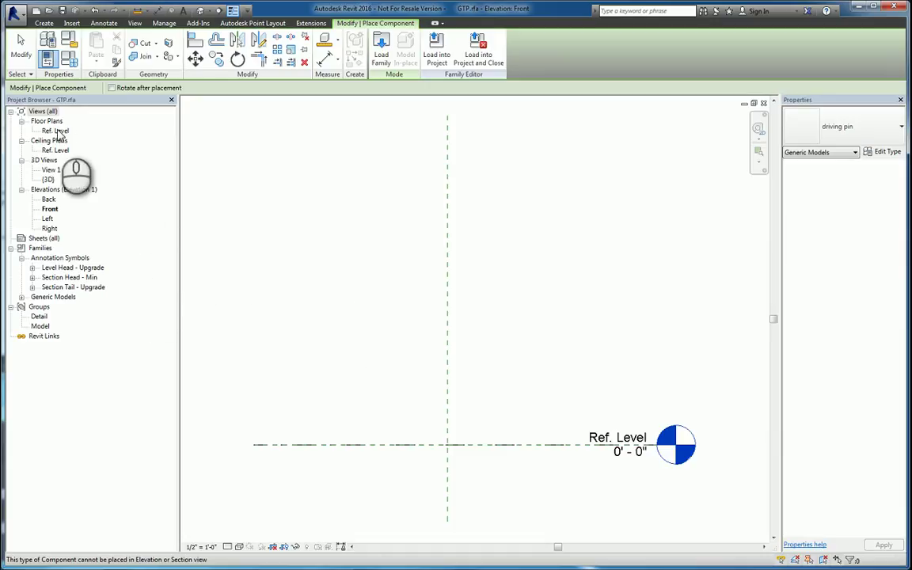
key(Escape)
click(330, 274)
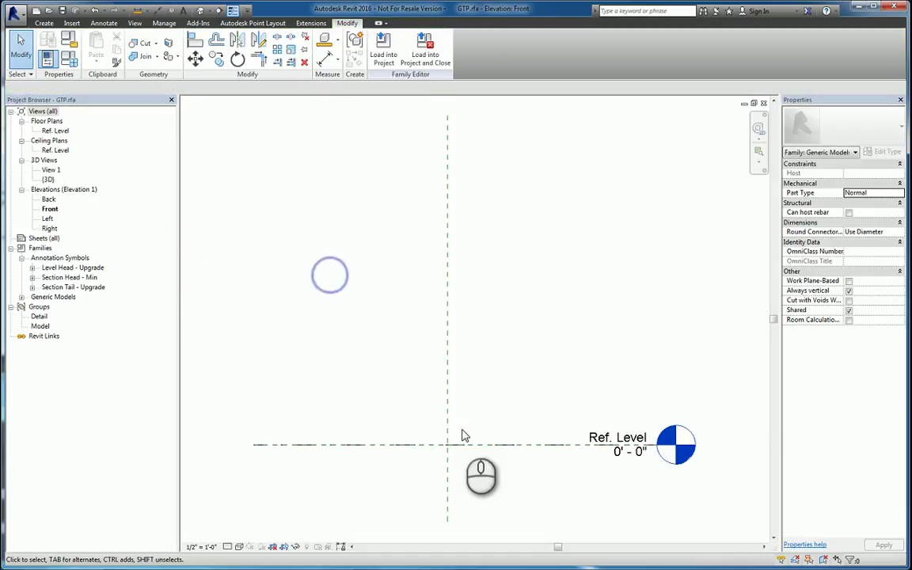
Start an extrusion and sketch a circle of about 1/2" radius centred where the vertical reference plane crosses Ref. Level
scroll(465, 435, up, 2)
middle_drag(435, 460, 478, 411)
click(44, 23)
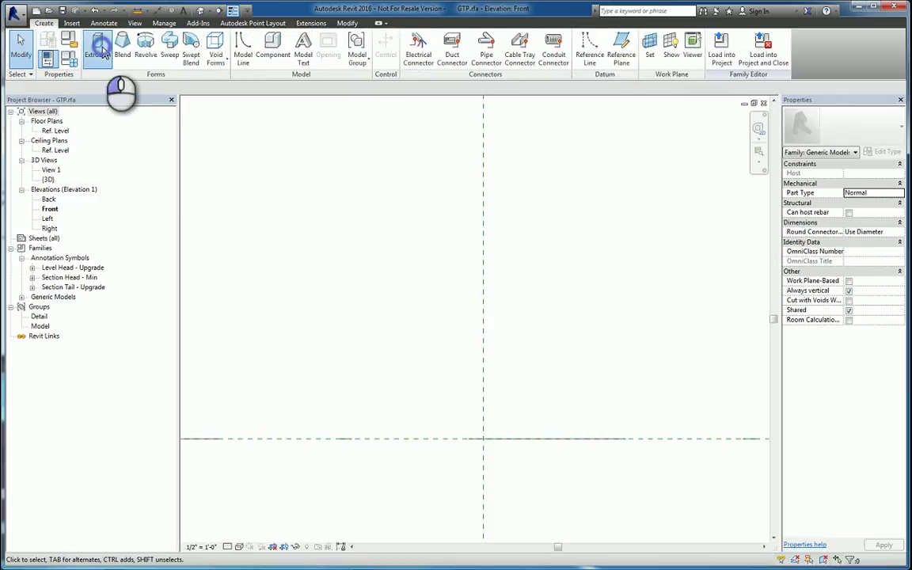
click(100, 49)
click(448, 38)
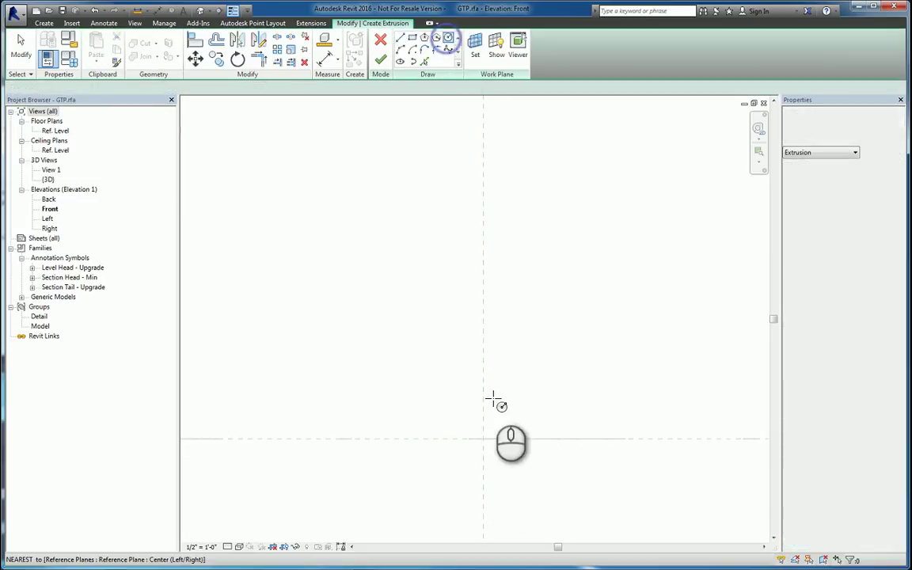
click(484, 439)
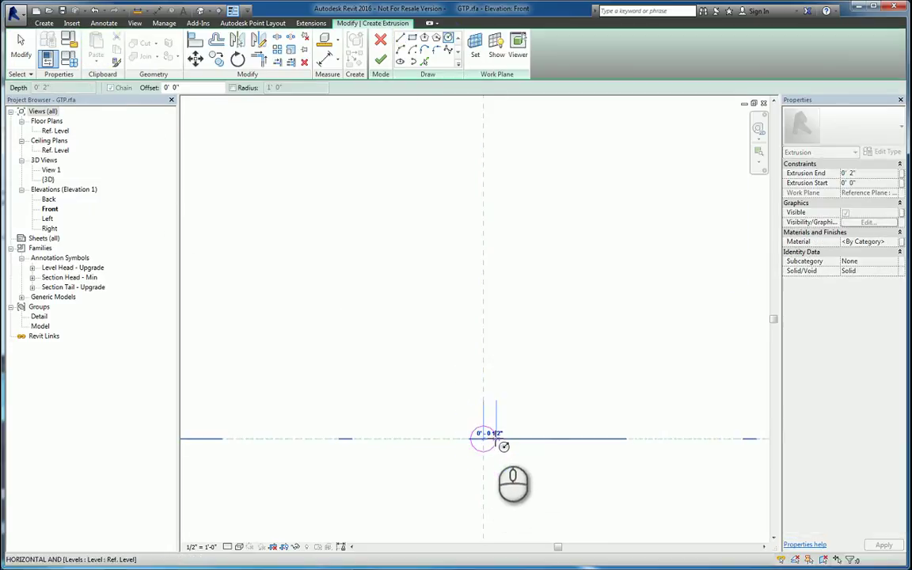
click(493, 437)
scroll(498, 434, up, 2)
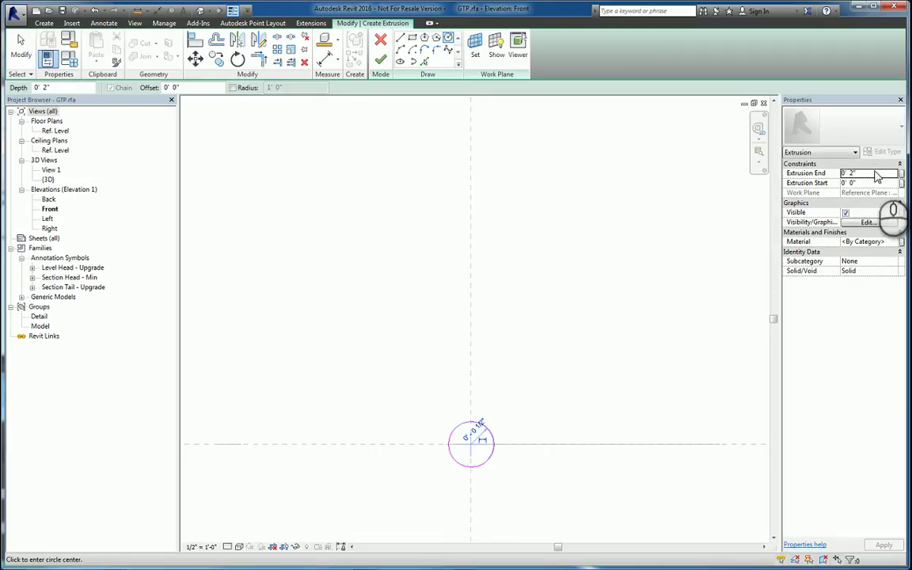
Set the circle's extrusion end to 4" and finish the extrusion
click(877, 173)
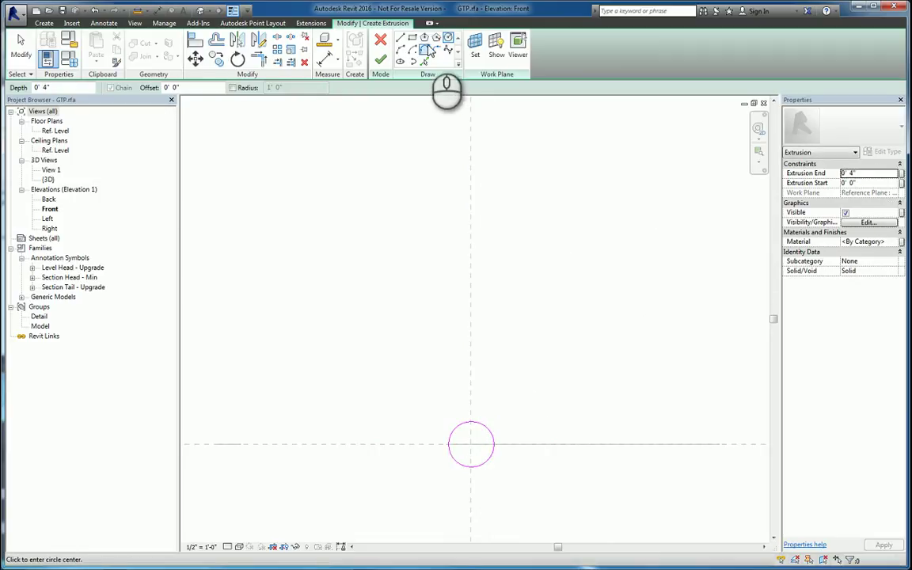
click(381, 59)
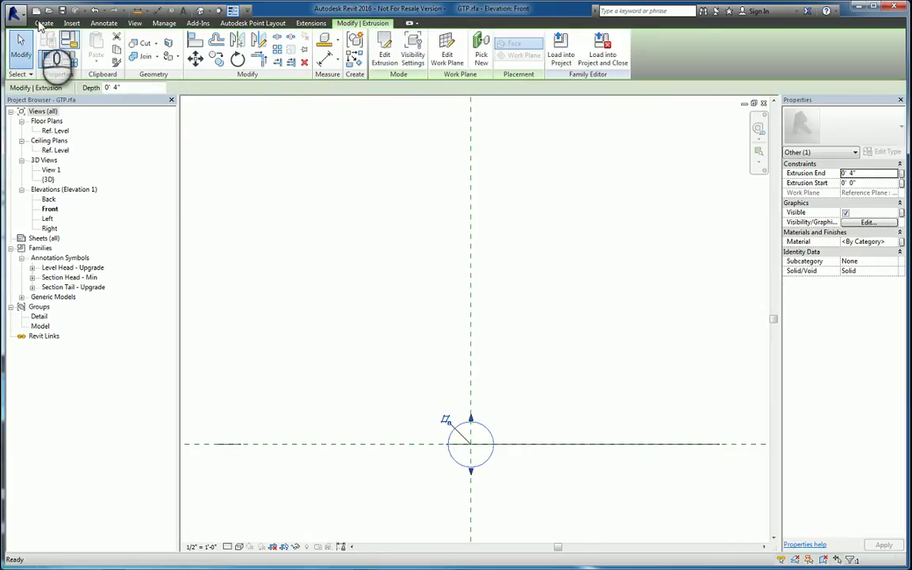
Create a second 4" extrusion from a six-sided polygon centred on the circle and drawn slightly larger than it
click(39, 23)
click(99, 48)
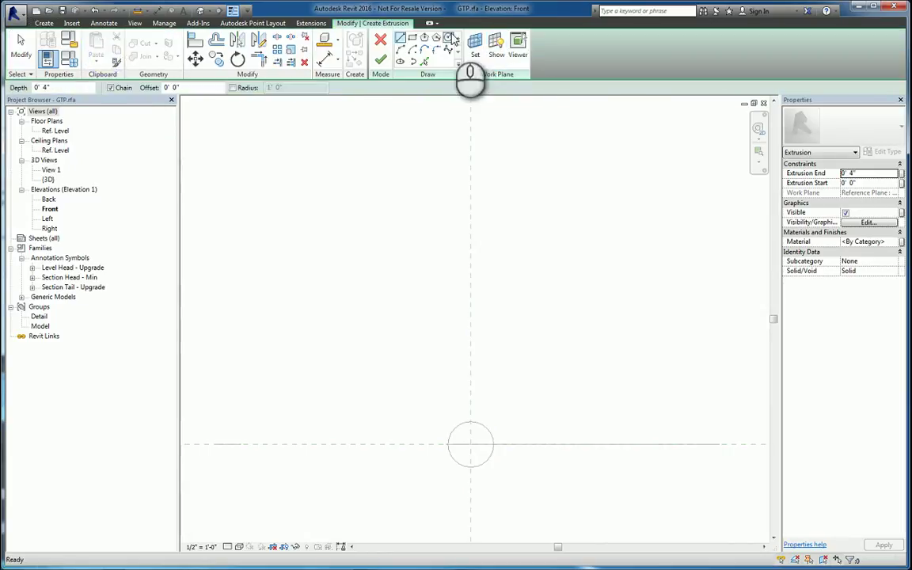
click(424, 39)
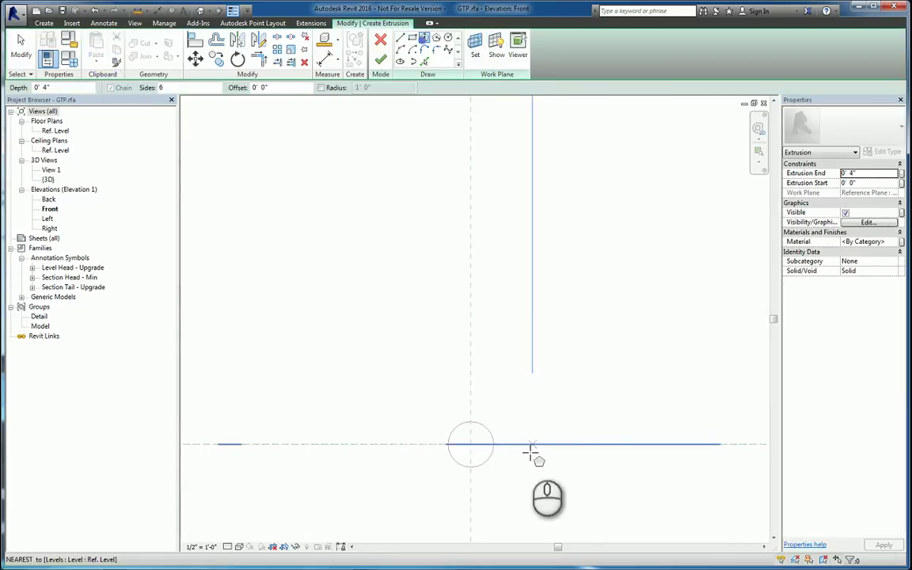
click(471, 444)
click(500, 417)
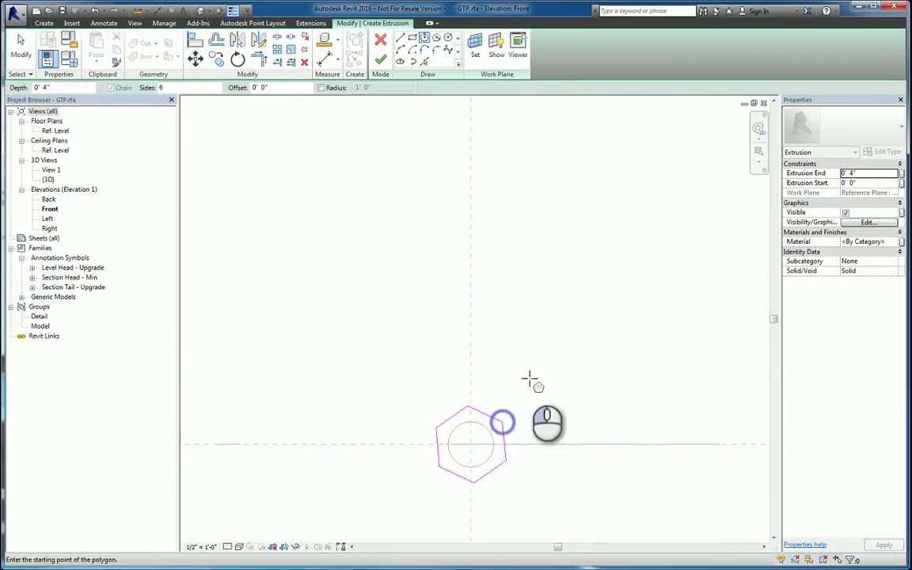
click(381, 59)
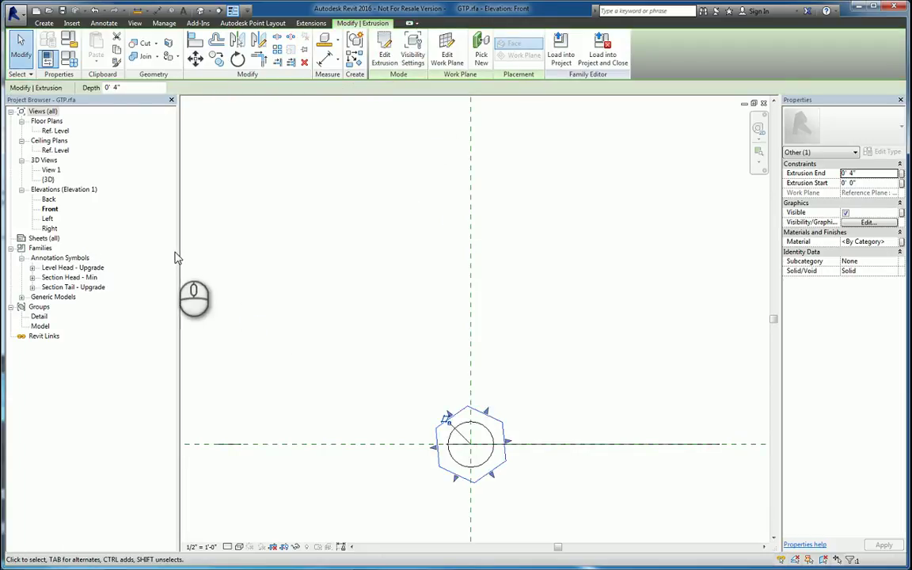
Examine the overlapping cylinder and hexagonal extrusion from the side in the Left elevation
double_click(47, 219)
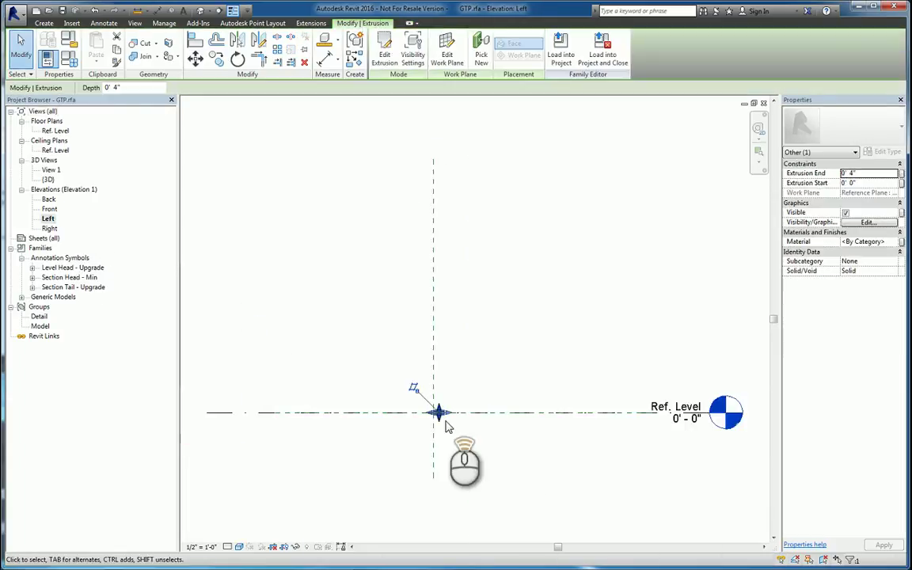
scroll(436, 420, up, 3)
scroll(434, 425, up, 4)
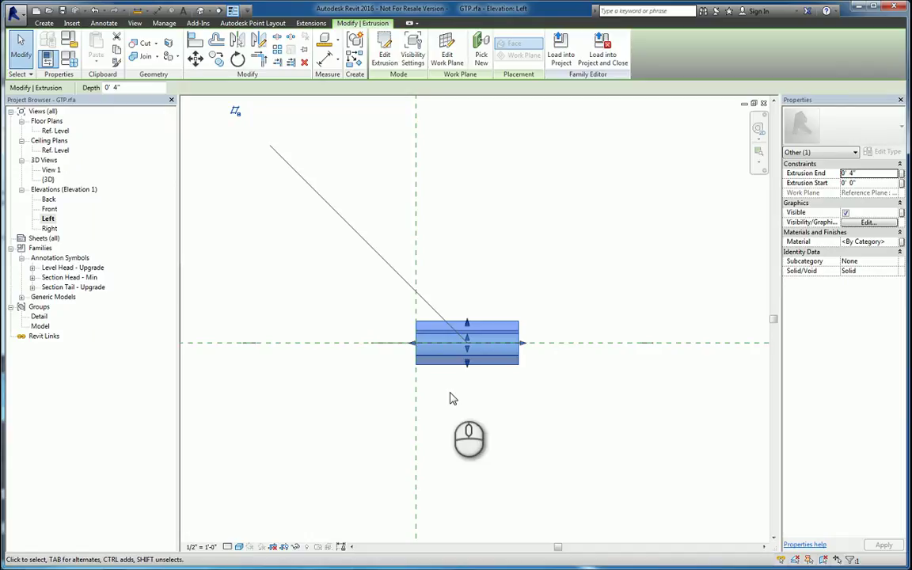
scroll(464, 415, up, 2)
click(463, 408)
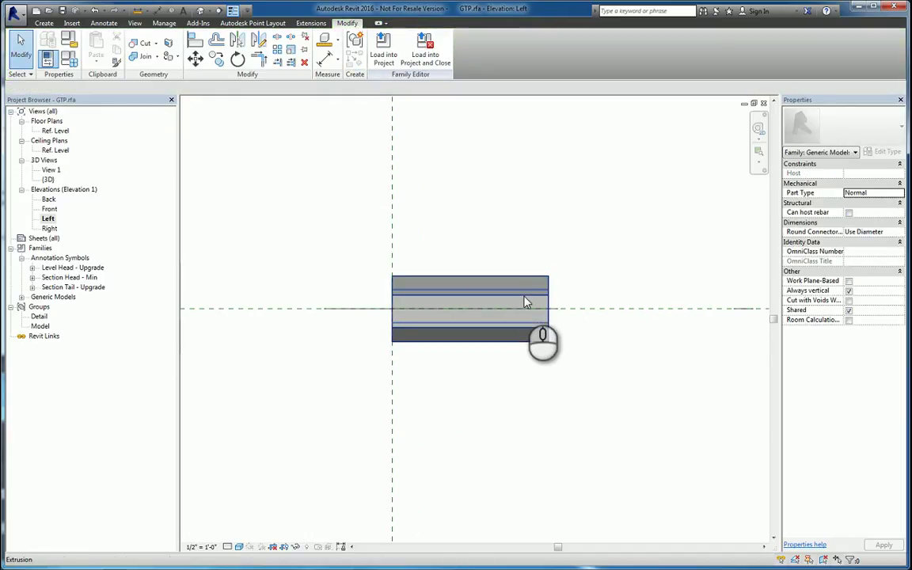
click(524, 303)
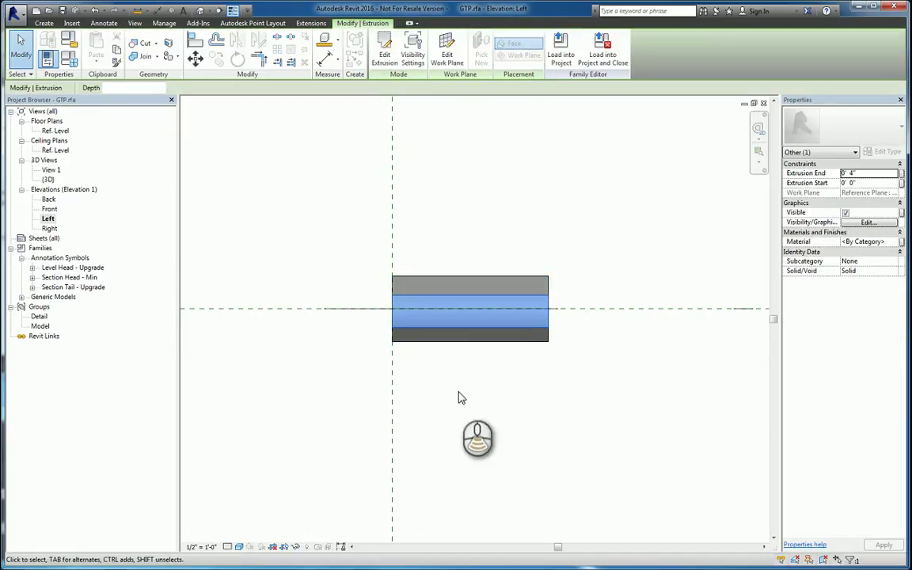
scroll(462, 396, down, 2)
middle_drag(491, 432, 465, 457)
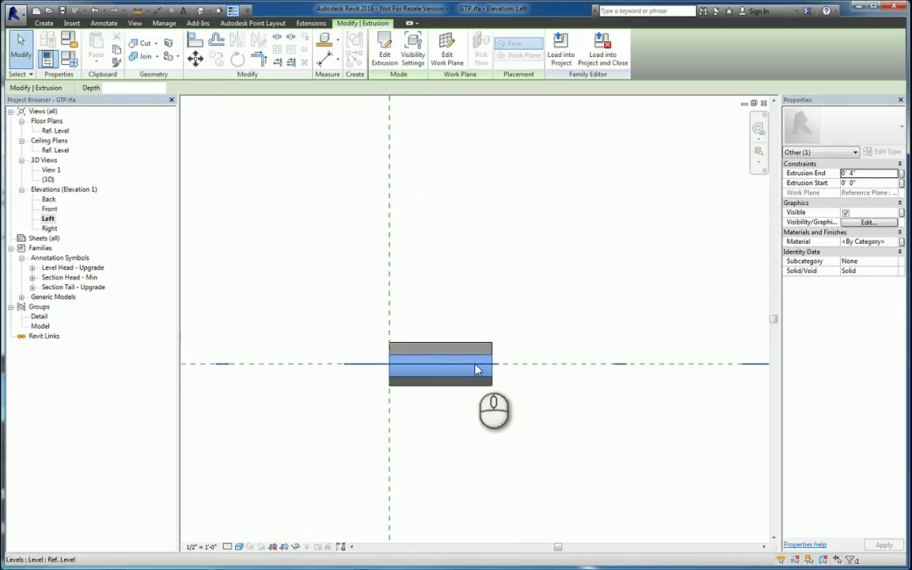
In the 3D view, pull the cylinder's front face through to the opposite side of the hexagon, to an extrusion end of about -5.2"
click(200, 10)
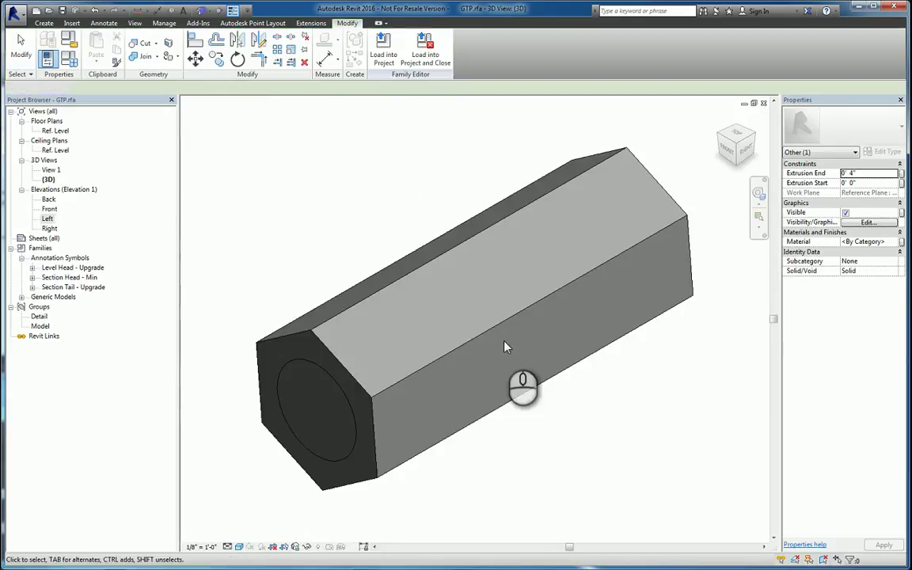
click(346, 397)
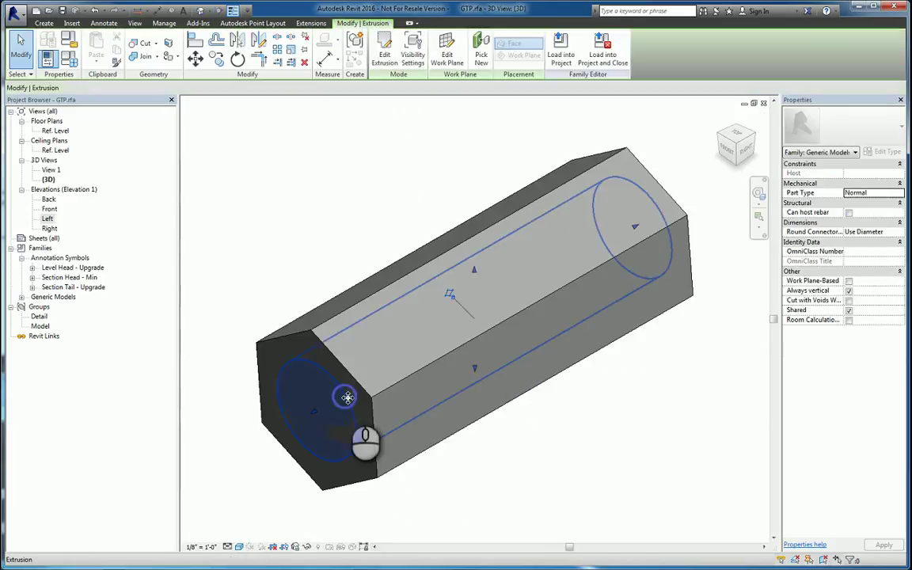
scroll(346, 397, down, 5)
click(368, 420)
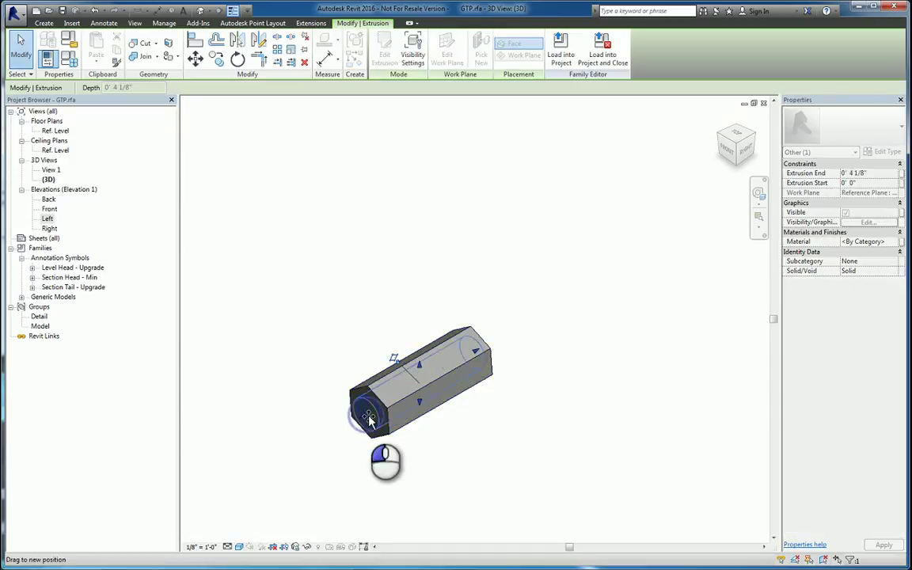
drag(368, 420, 590, 260)
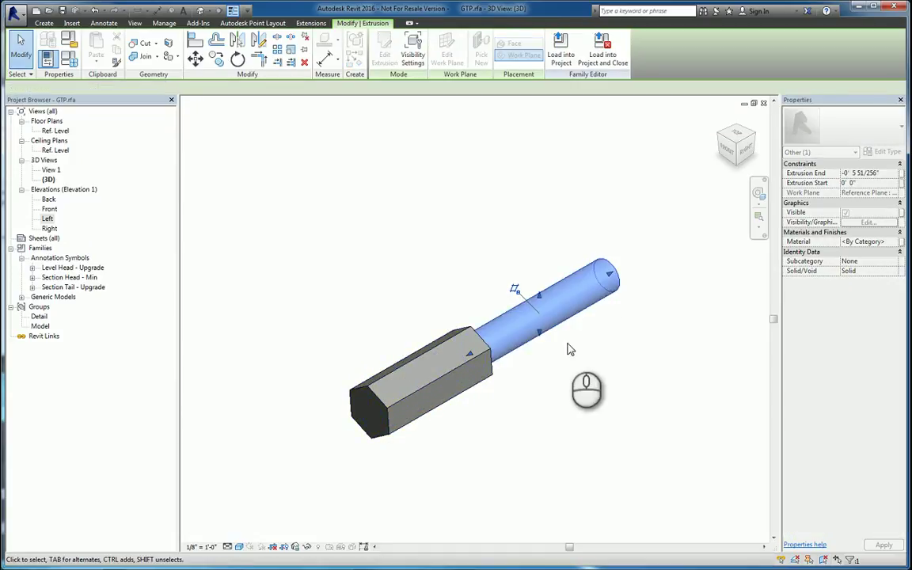
click(568, 349)
Shorten the hexagonal extrusion to a thin bolt head in the Left elevation and check the shape in 3D
click(47, 219)
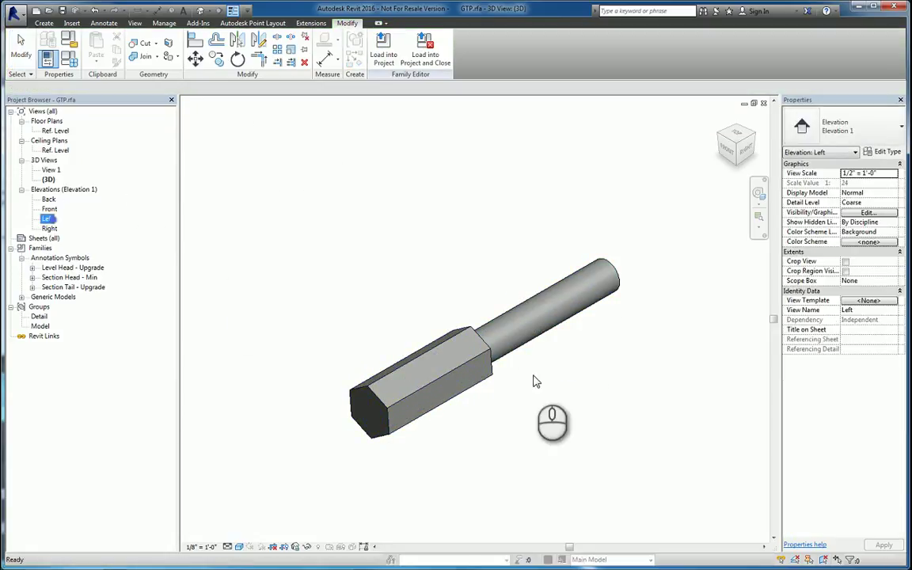
double_click(47, 219)
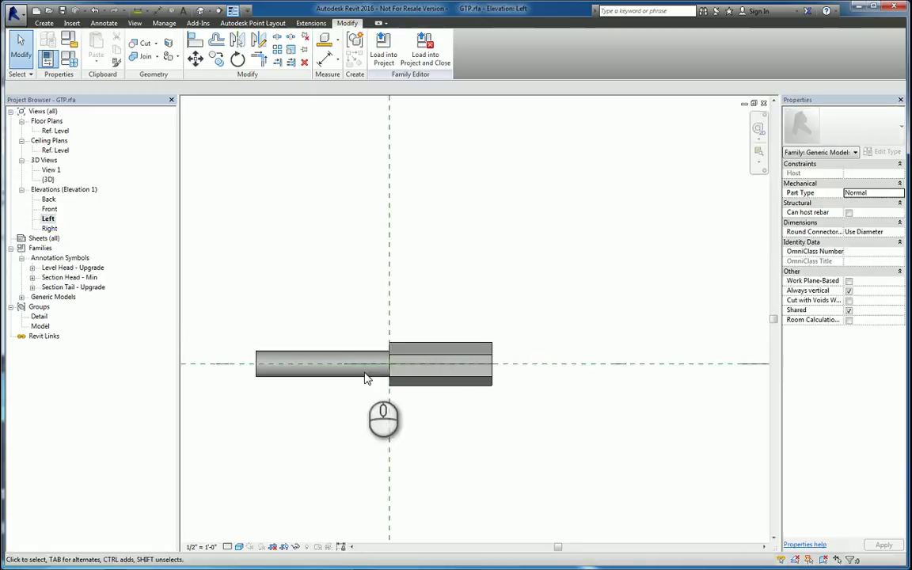
click(428, 372)
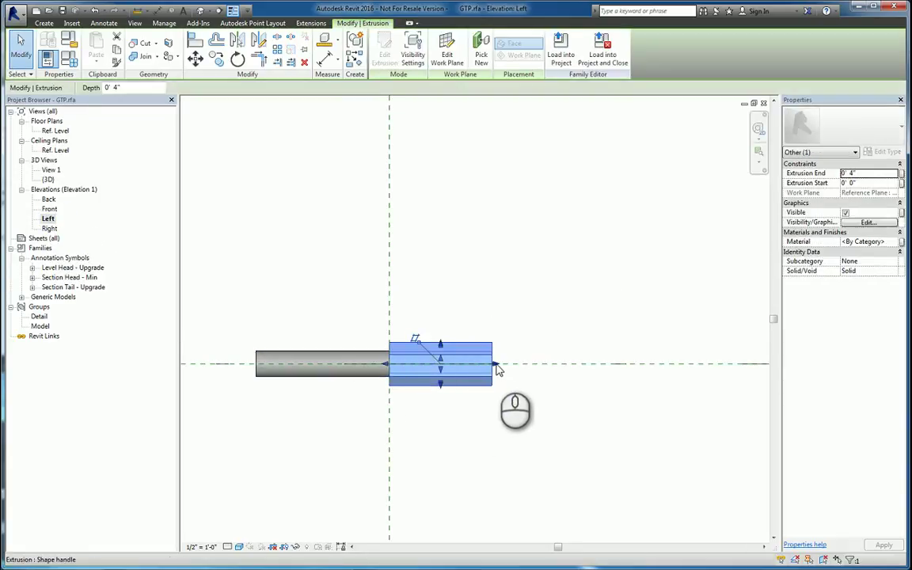
drag(497, 370, 416, 365)
click(456, 424)
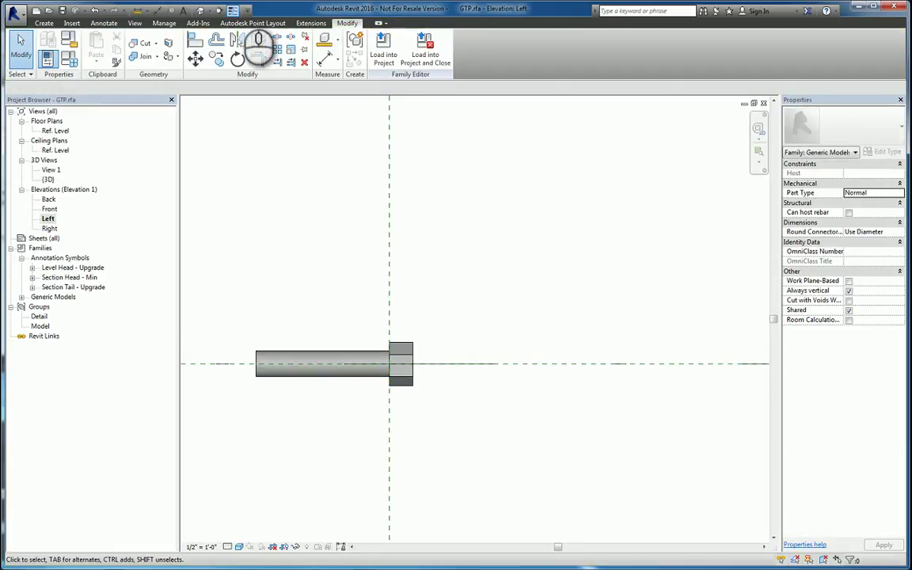
click(183, 10)
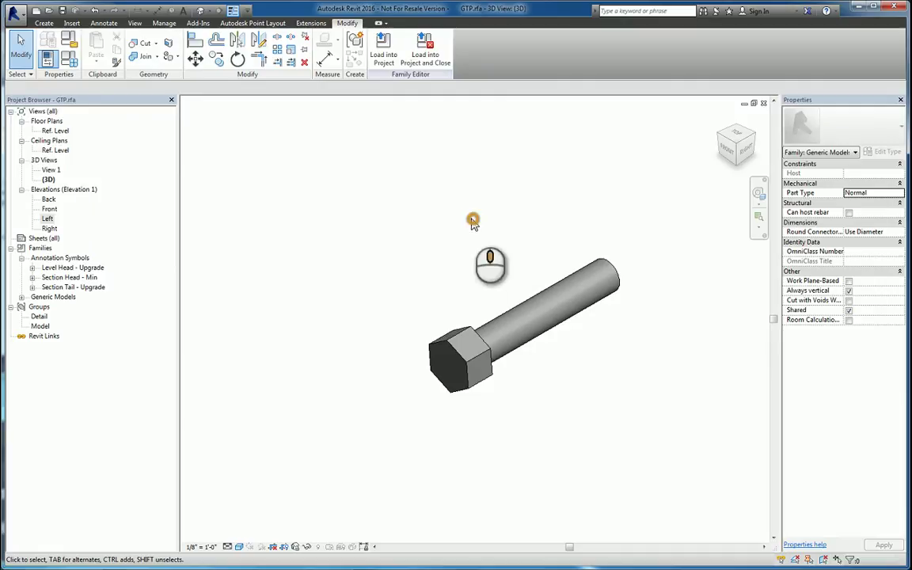
middle_drag(473, 223, 391, 228)
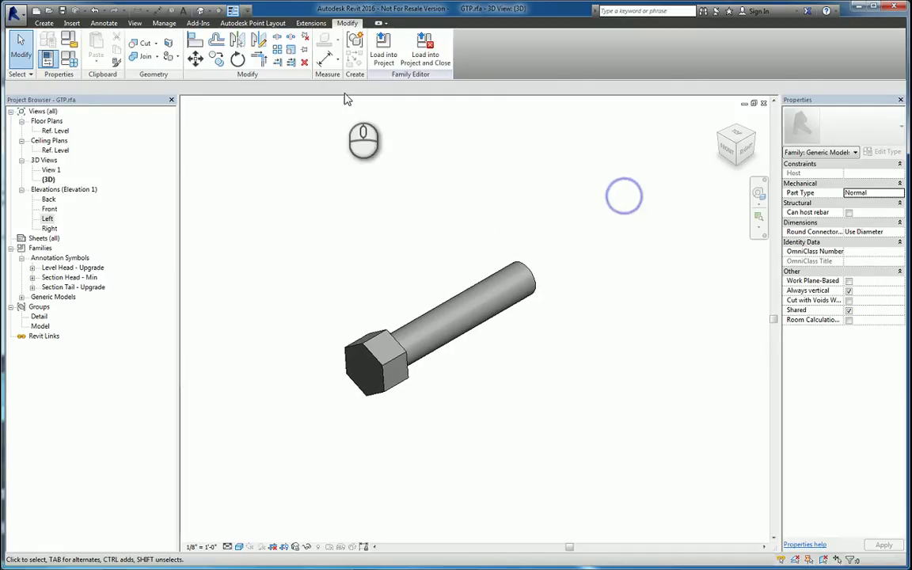
Save the family as GTP.rfa in the "working apl test files" folder, replacing the existing file
click(13, 12)
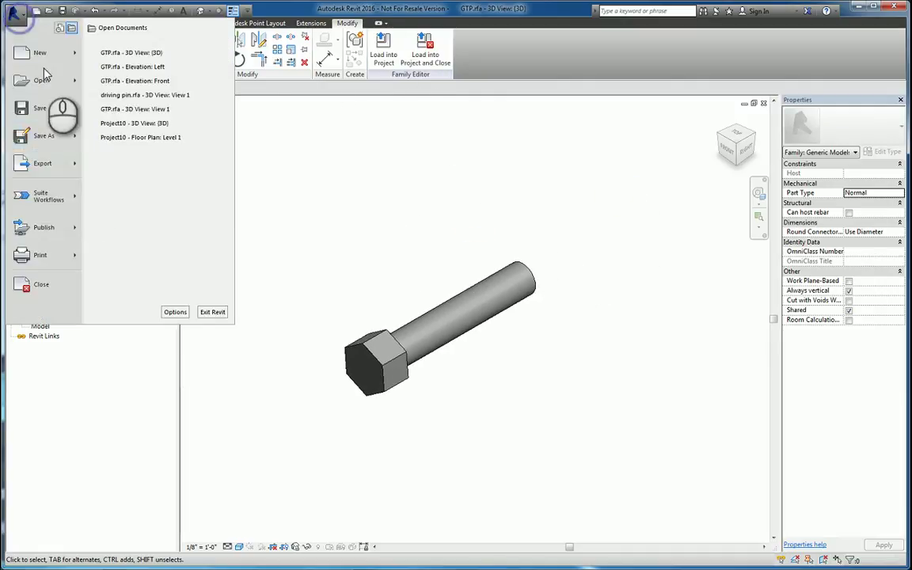
click(49, 131)
click(129, 103)
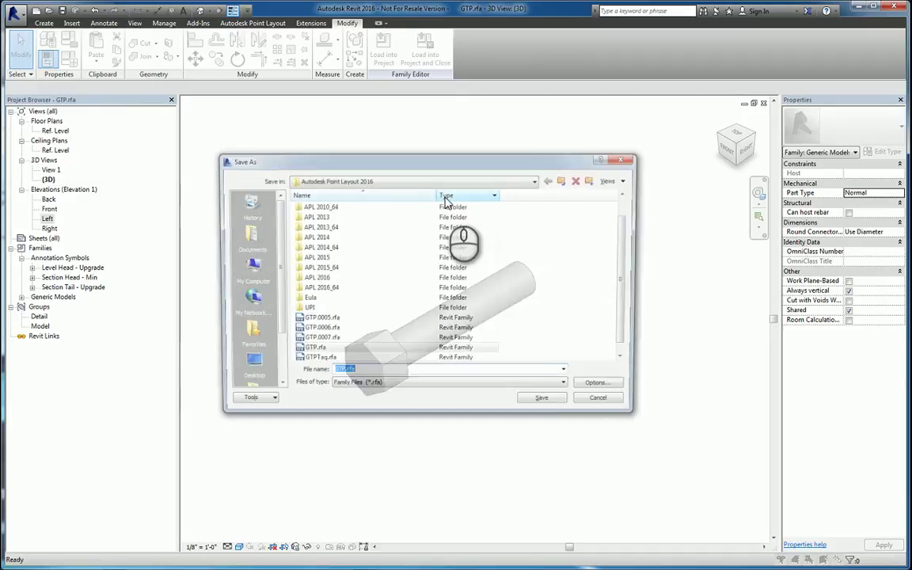
click(315, 352)
click(248, 271)
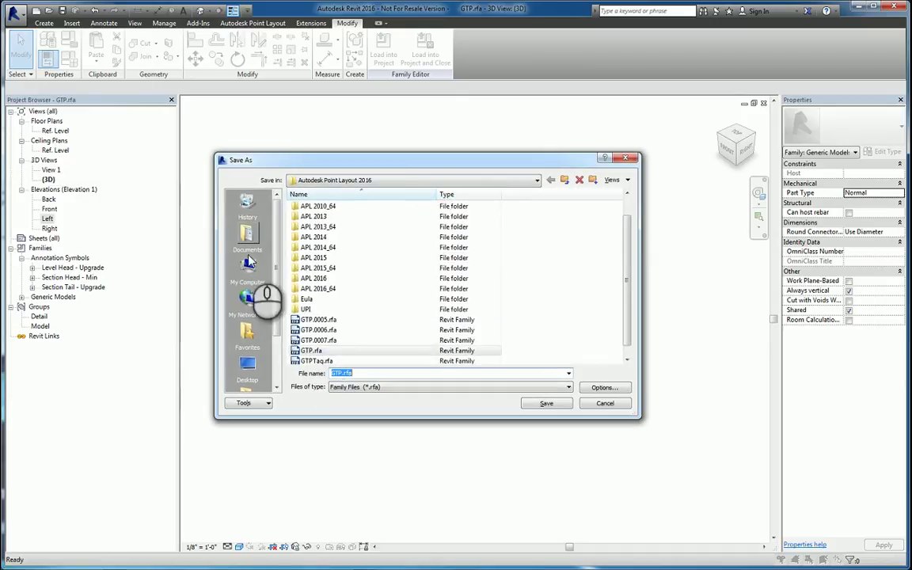
double_click(317, 218)
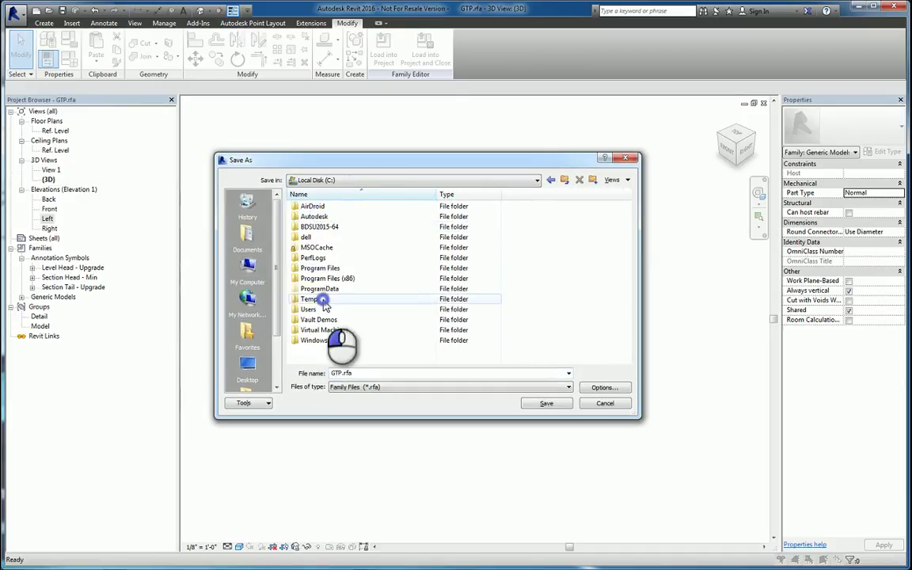
double_click(346, 299)
double_click(336, 227)
click(542, 403)
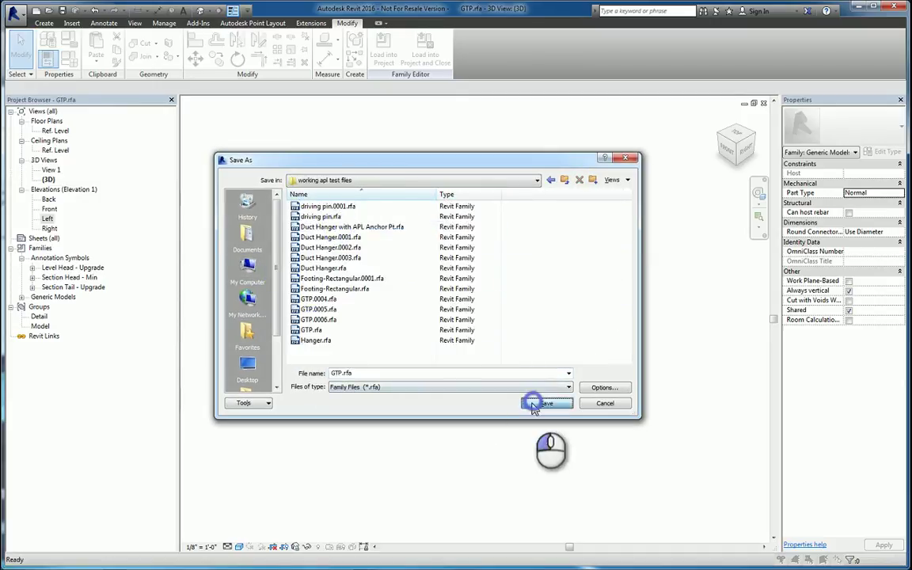
click(382, 296)
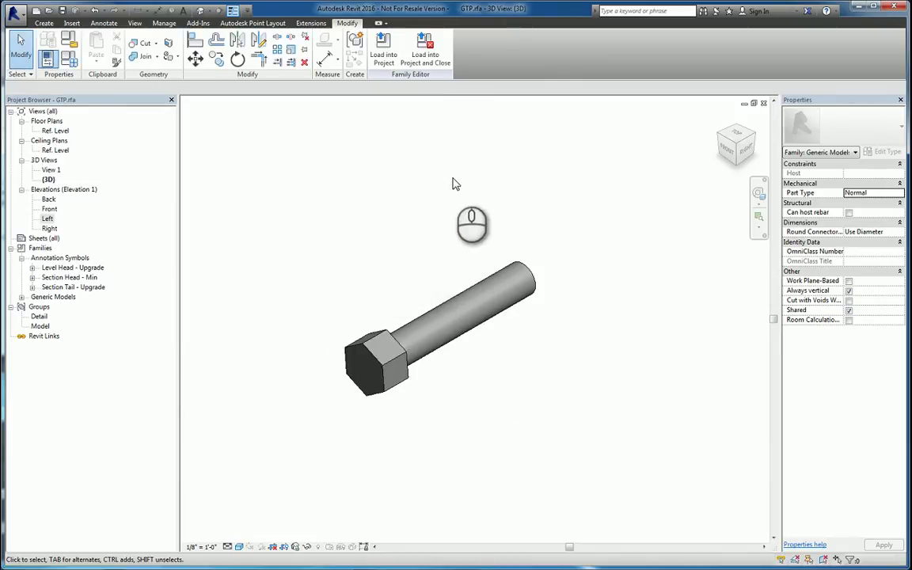
Load the GTP family into Project10, overwriting the existing version
click(383, 48)
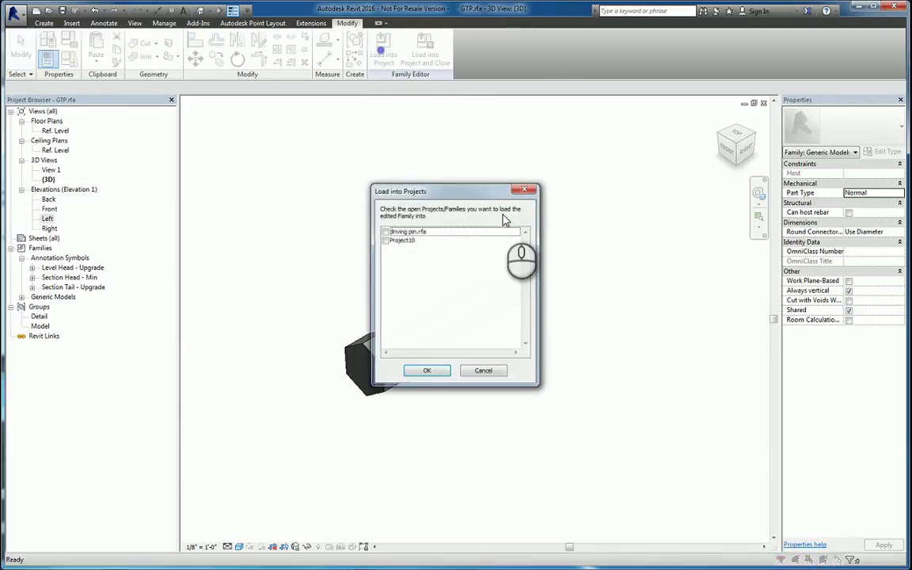
click(386, 241)
click(426, 372)
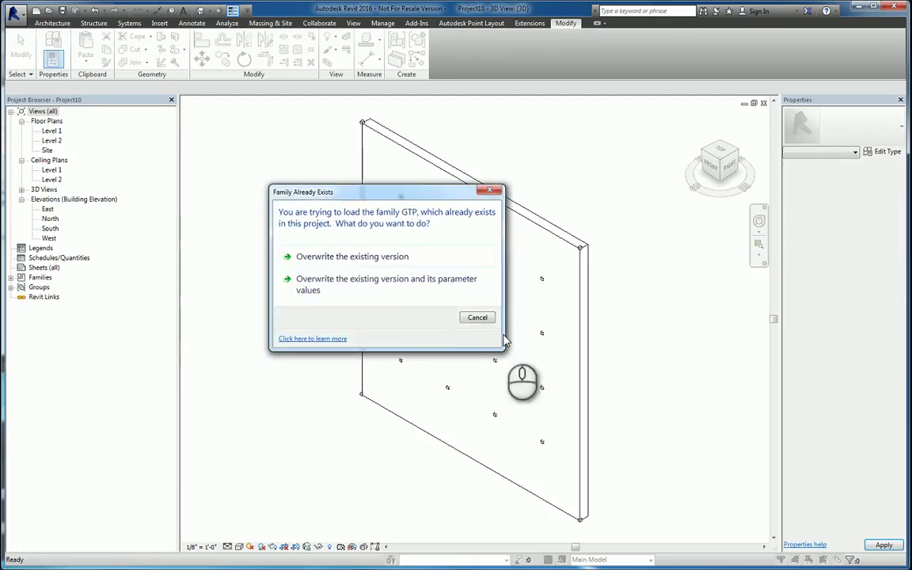
click(396, 260)
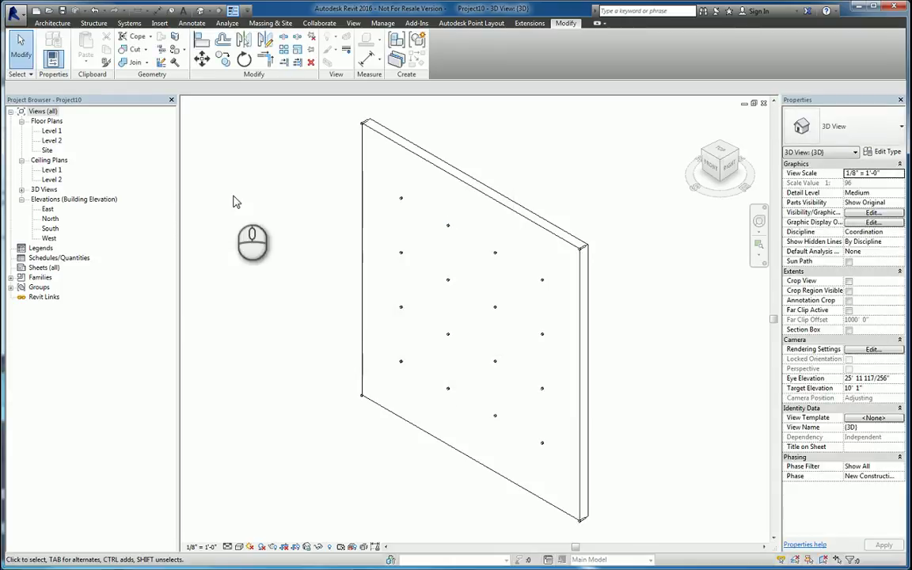
Set Project10's 3D view to the Wireframe visual style and inspect the bolt-shaped points on the wall
right_click(197, 157)
click(246, 174)
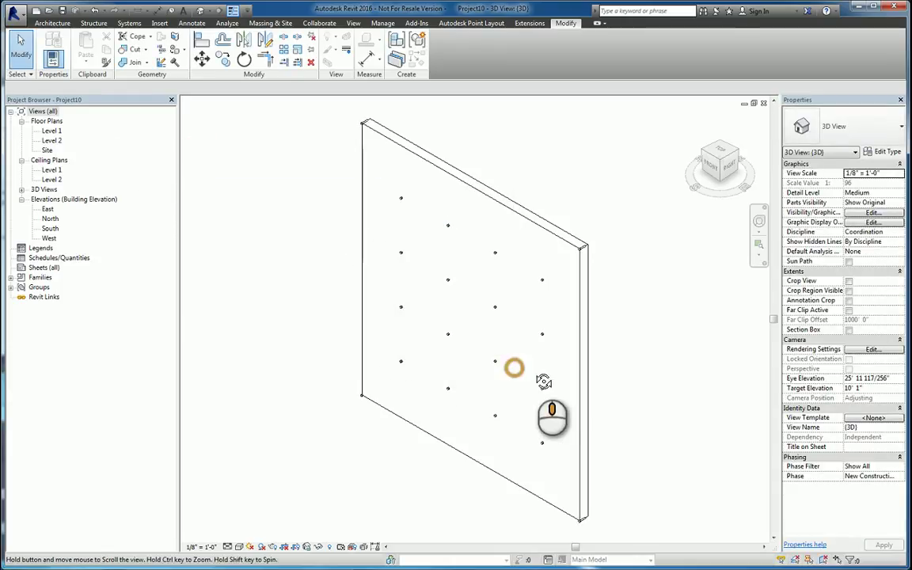
mouse_move(543, 379)
shift+middle_down()
mouse_move(342, 377)
mouse_move(547, 366)
shift+middle_up()
scroll(547, 316, up, 8)
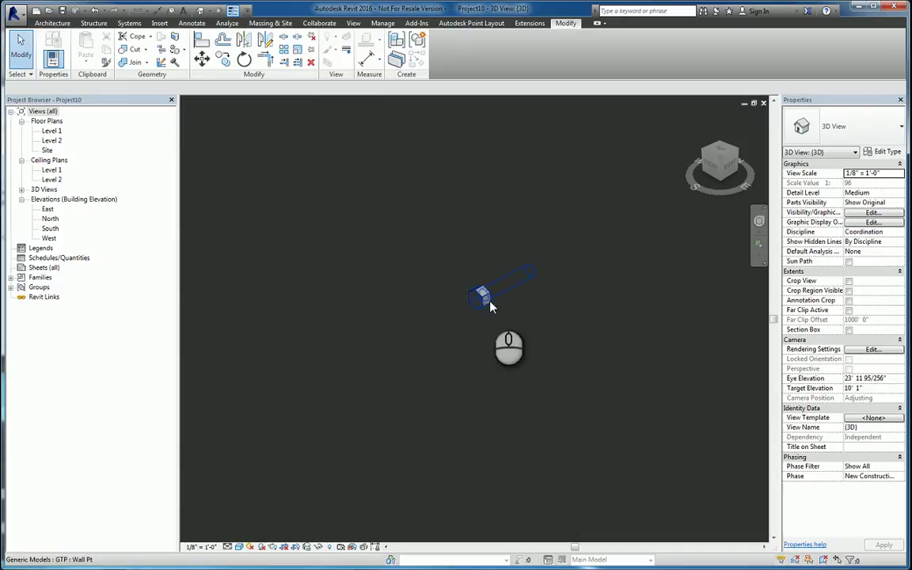
click(238, 546)
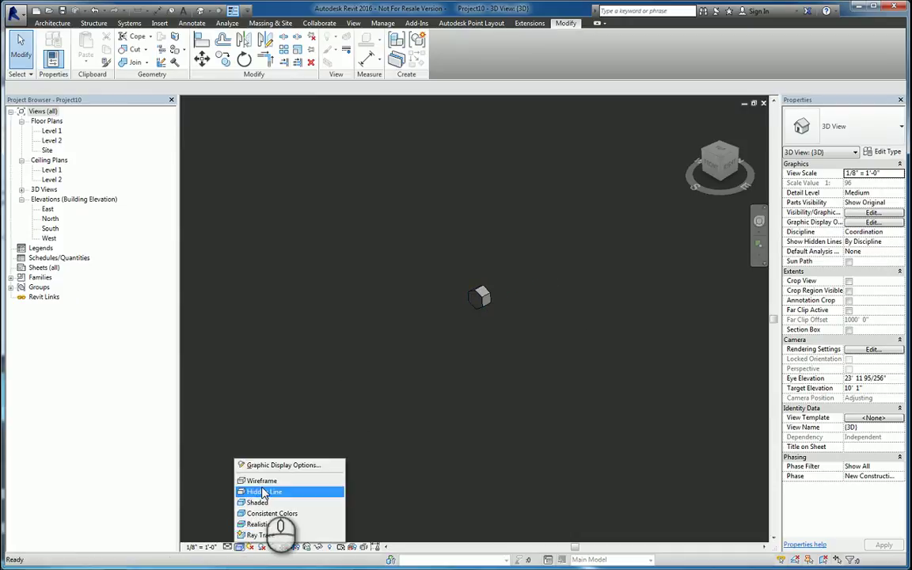
click(264, 493)
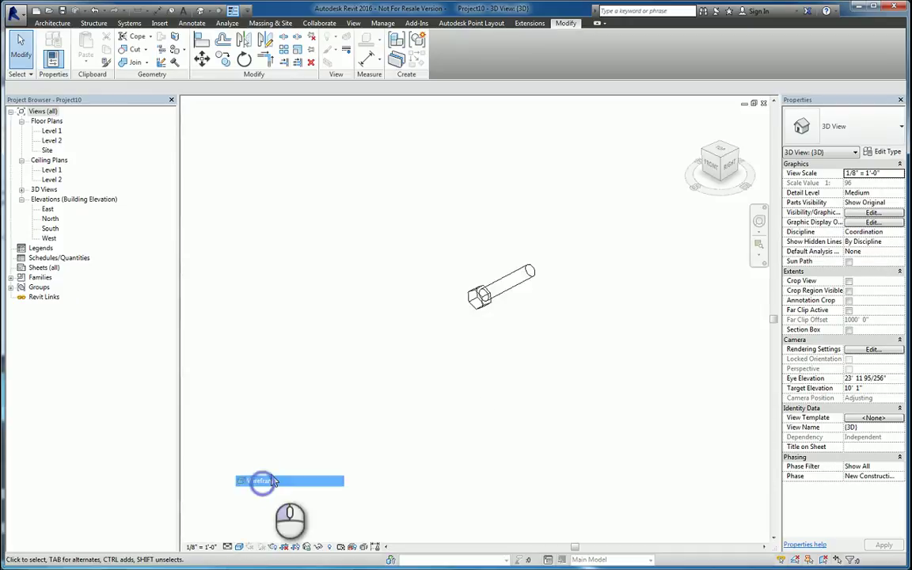
middle_click(524, 372)
middle_click(523, 373)
mouse_move(525, 379)
shift+middle_down()
mouse_move(548, 434)
mouse_move(560, 383)
mouse_move(356, 385)
mouse_move(523, 388)
shift+middle_up()
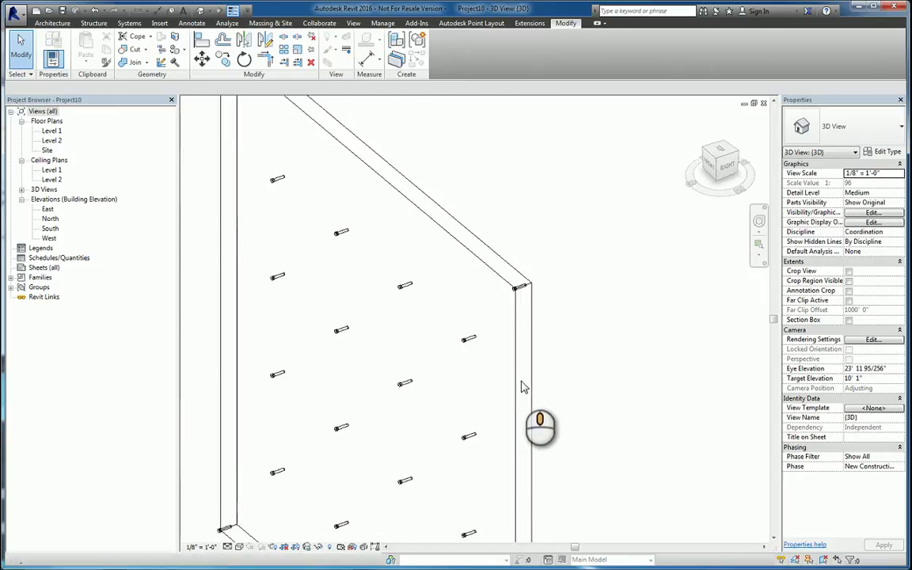
Open the GTP family of a wall point for editing and display its Left elevation
click(404, 290)
click(443, 54)
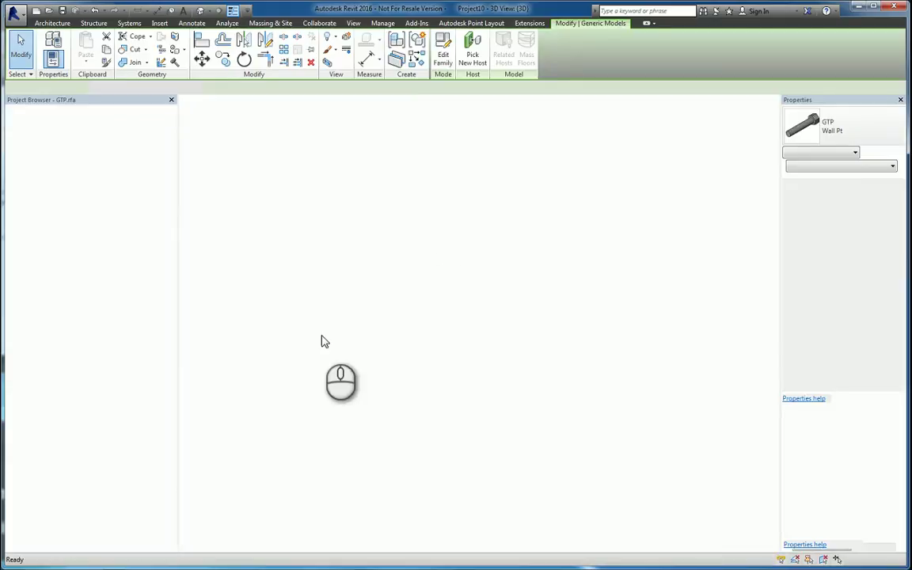
double_click(48, 219)
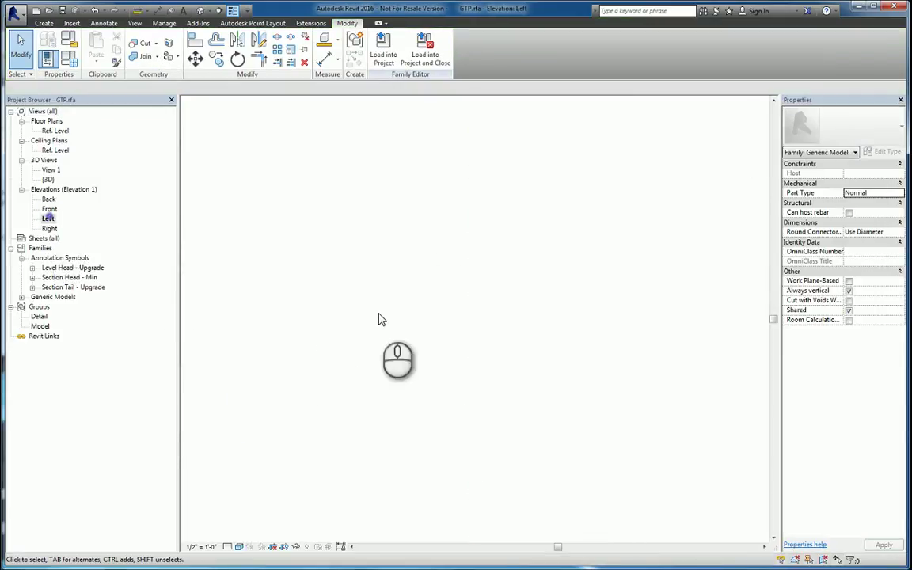
scroll(442, 380, down, 5)
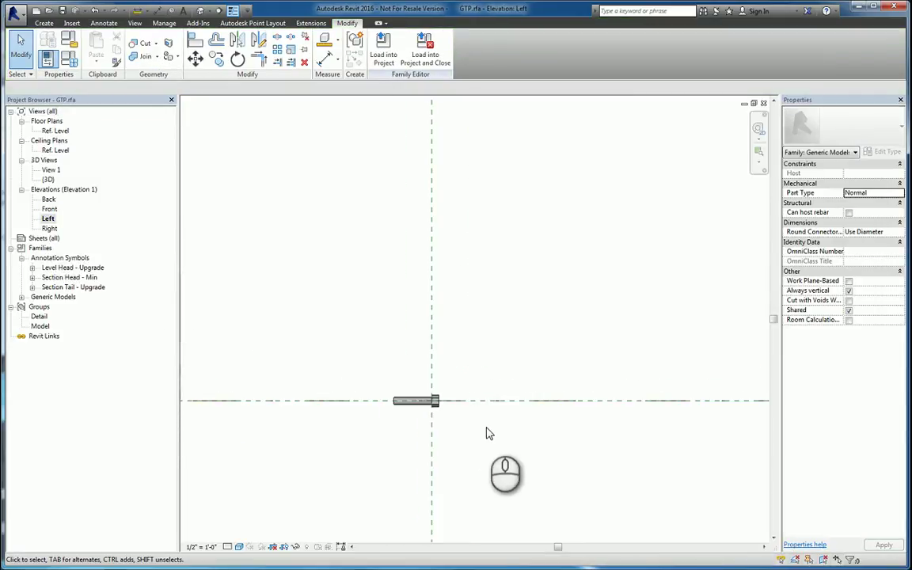
Draw a short vertical reference plane just beyond the free end of the pin shaft
key(r)
key(p)
click(385, 435)
click(386, 360)
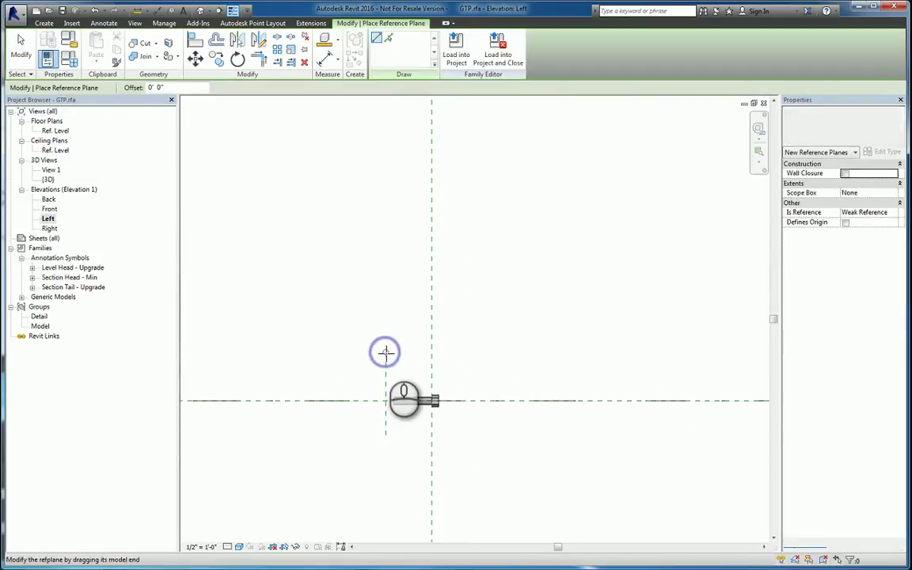
key(Escape)
key(Escape)
Add an aligned dimension between the new reference plane and the central vertical reference plane, above the pin
key(i)
click(386, 364)
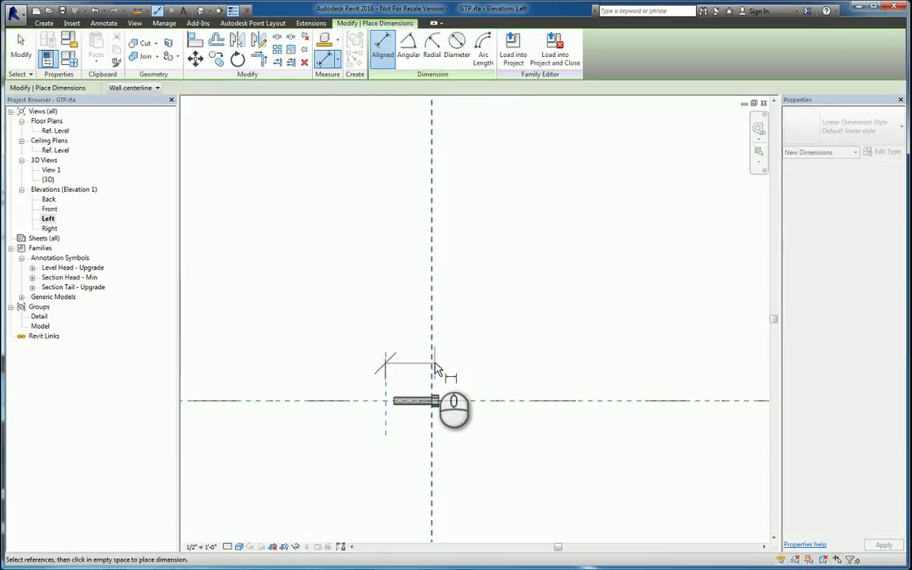
click(433, 360)
click(453, 348)
key(Escape)
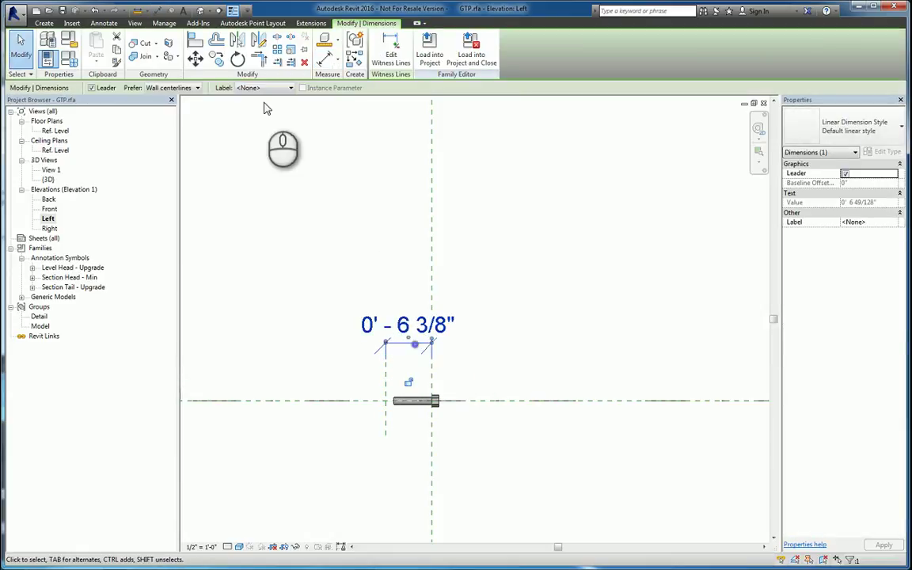
Label the dimension with a new family type parameter named "drive pin length", grouped under Dimensions
click(266, 88)
click(266, 110)
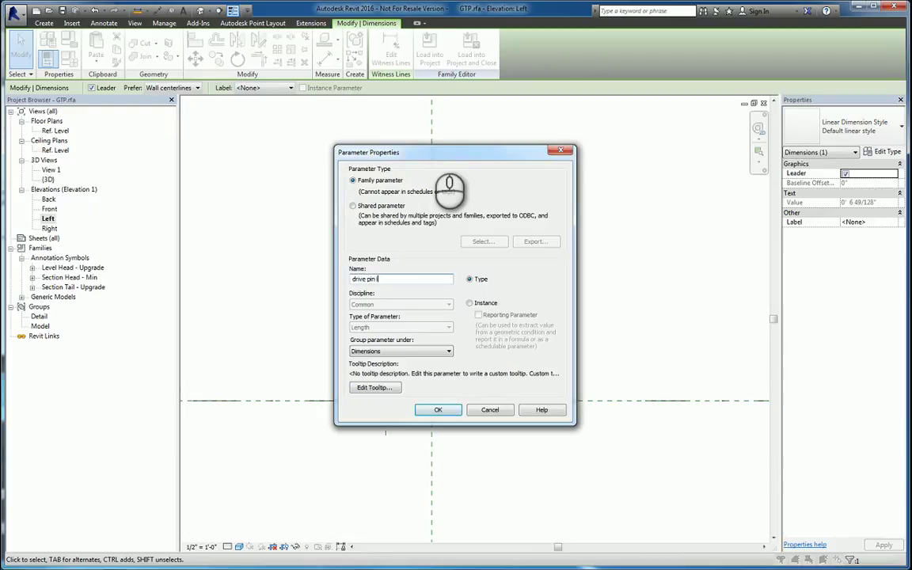
text(drive pin length)
key(Return)
click(372, 212)
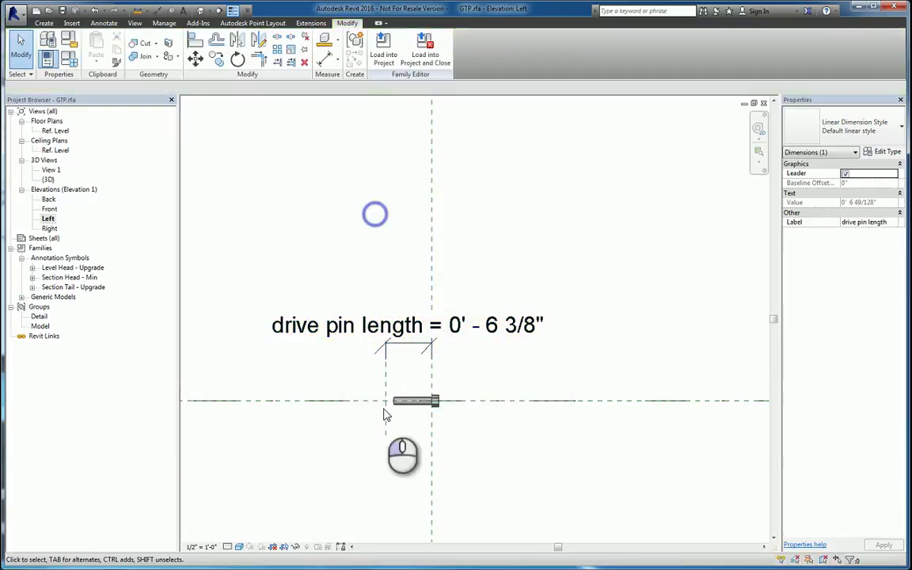
Align the free end of the pin shaft to the new reference plane and lock the alignment
key(l)
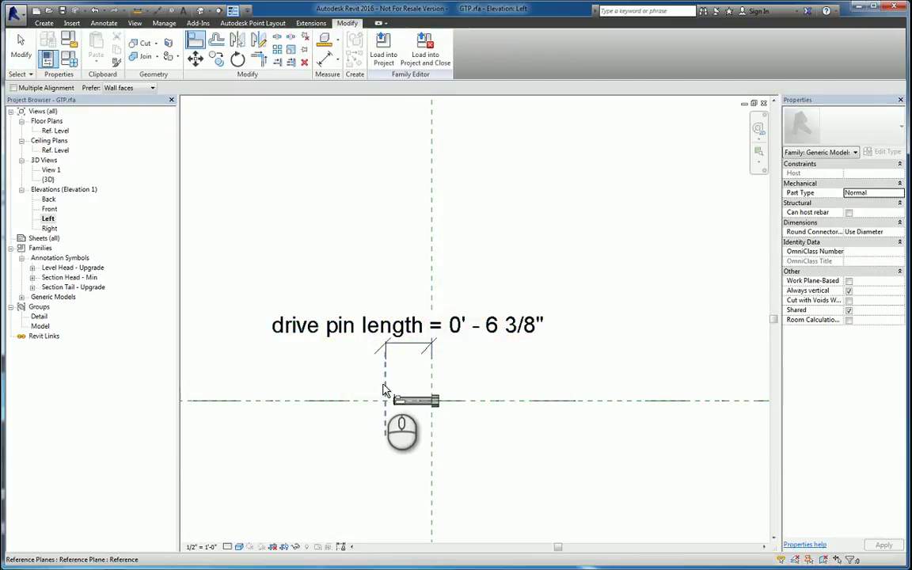
click(384, 390)
click(394, 402)
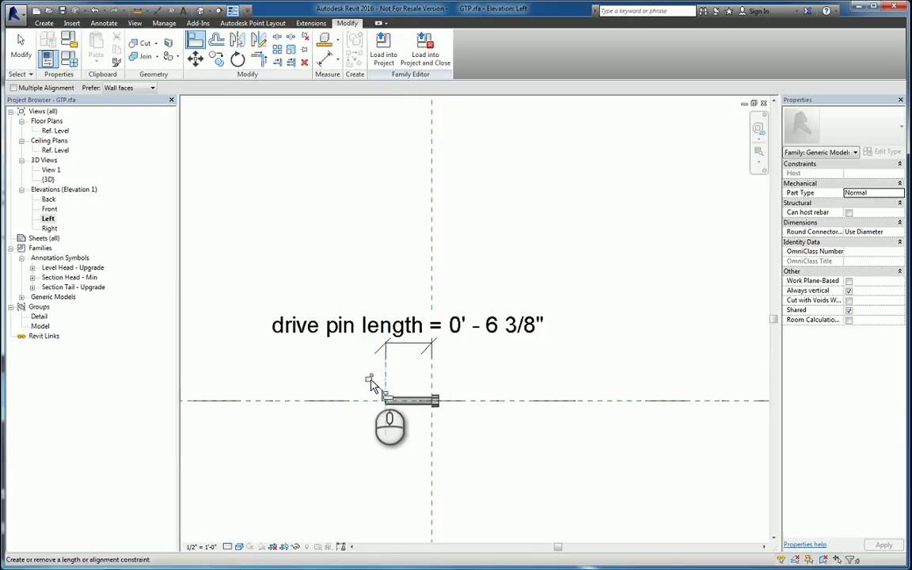
key(Escape)
Align the inner face of the bolt head to the central vertical reference plane and lock the alignment
scroll(436, 381, up, 3)
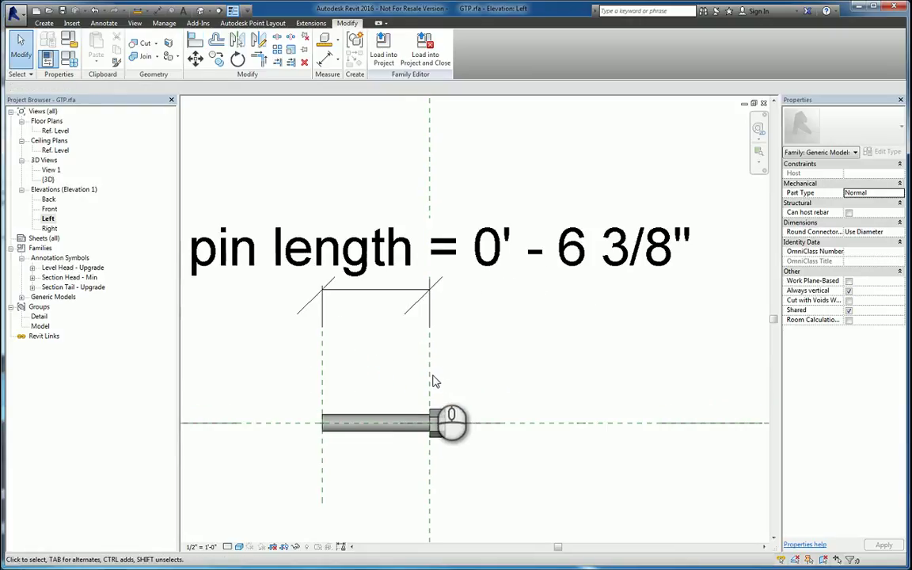
key(l)
click(428, 363)
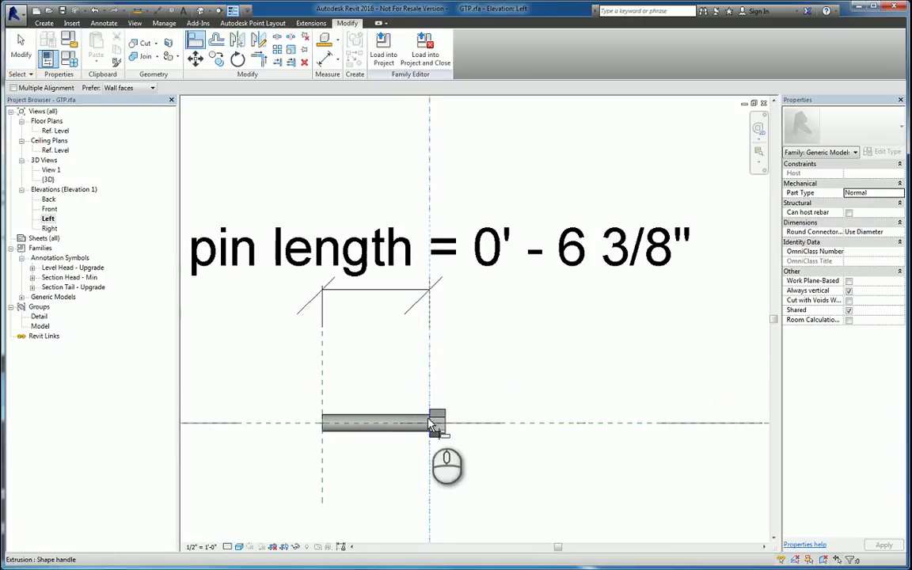
click(431, 426)
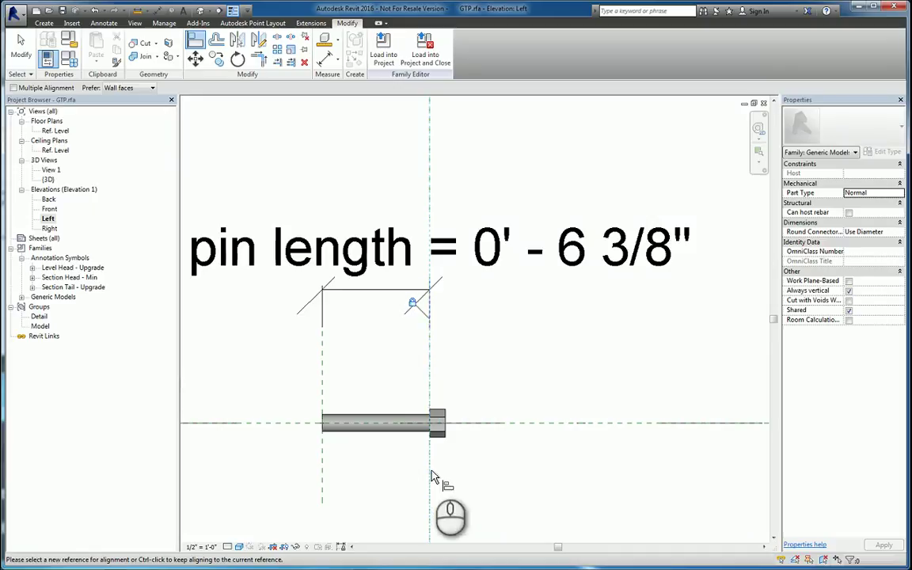
click(446, 338)
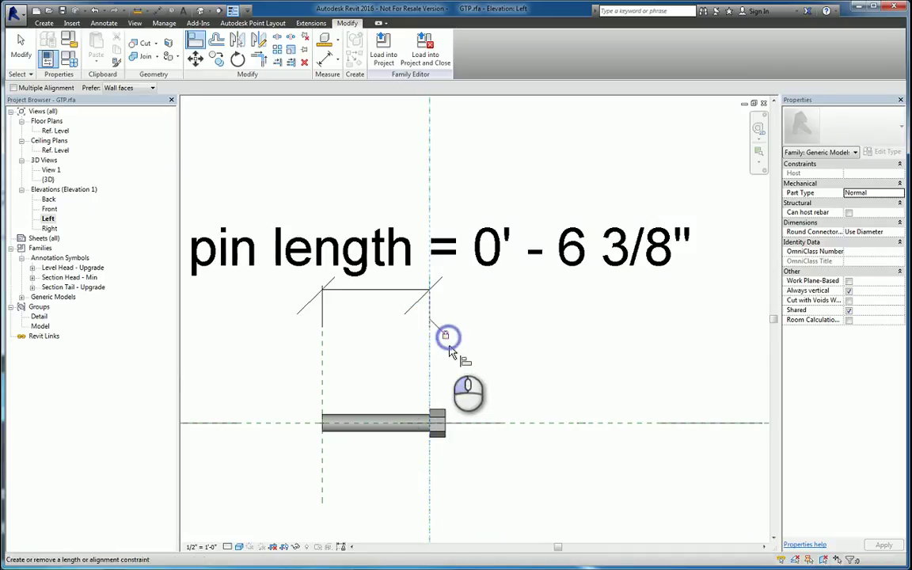
key(Escape)
key(Escape)
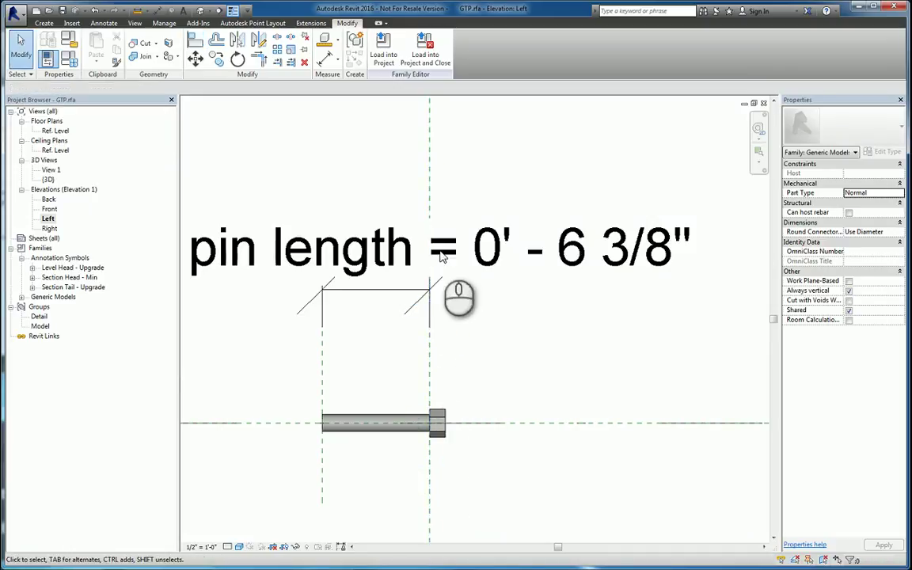
Check the pin in the family's 3D view and load the family into Project10, overwriting the existing version
click(200, 12)
click(384, 48)
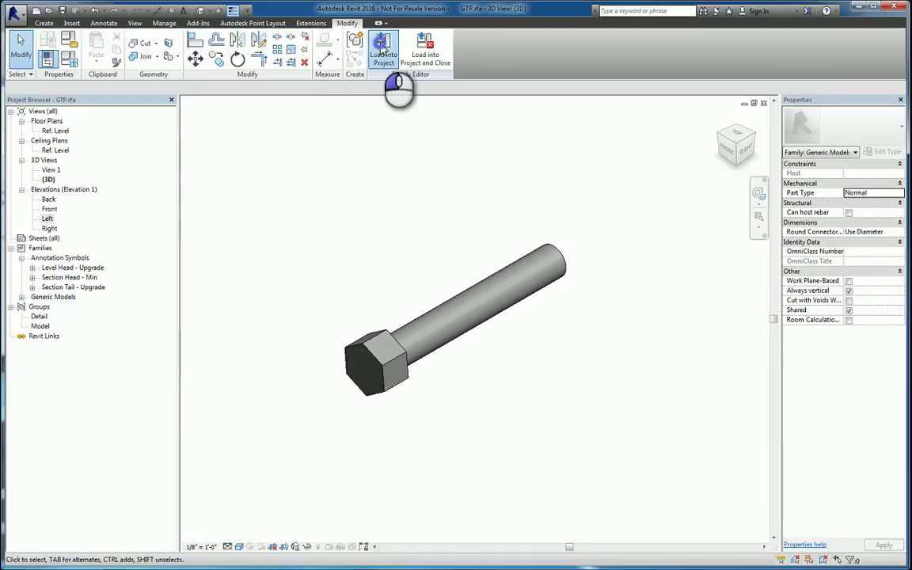
click(425, 371)
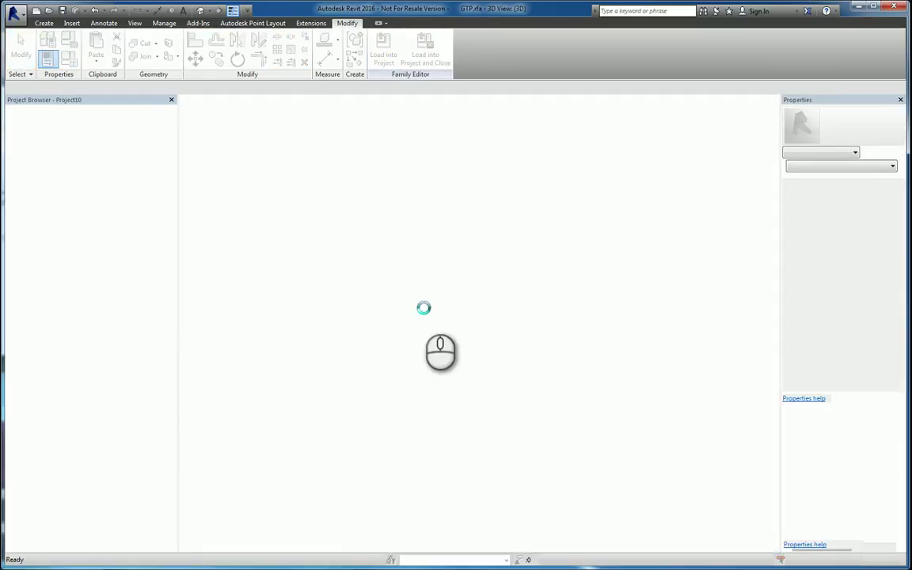
click(379, 261)
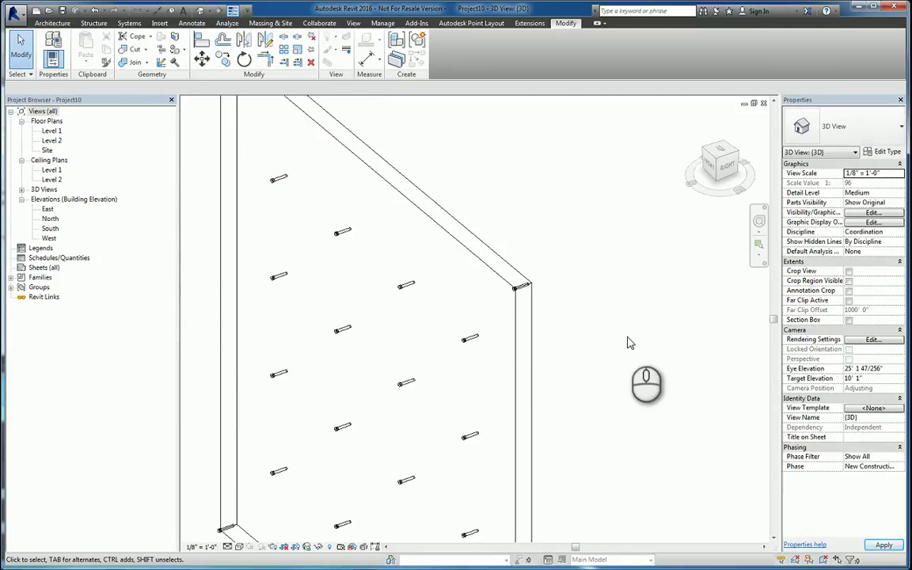
Set the drive pin length of the GTP Wall Pt type to 1' 0" in its type properties
click(406, 286)
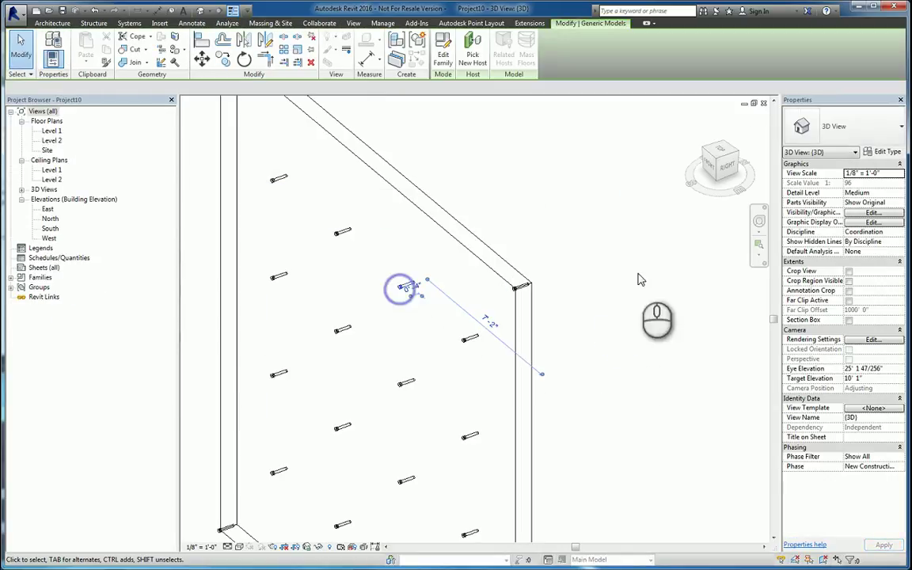
click(884, 152)
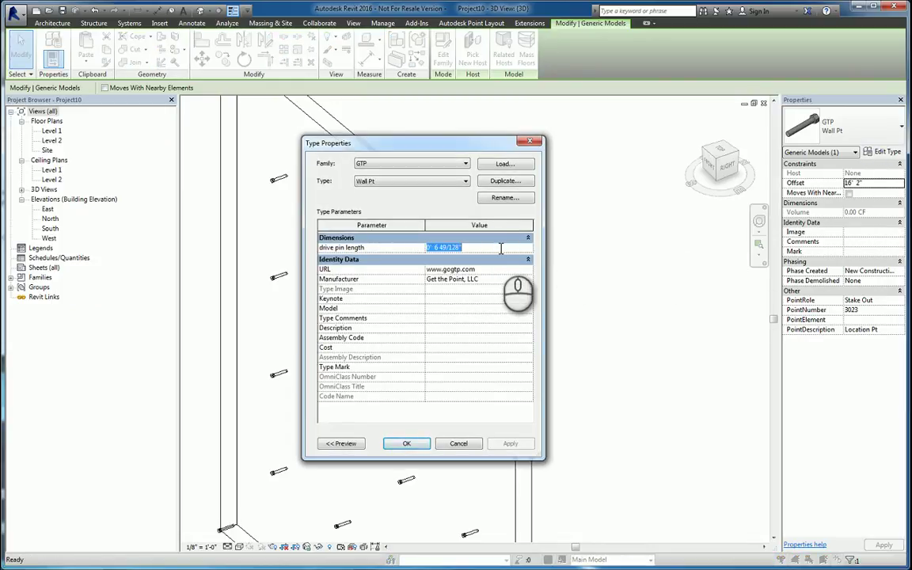
click(501, 249)
text(1)
click(501, 296)
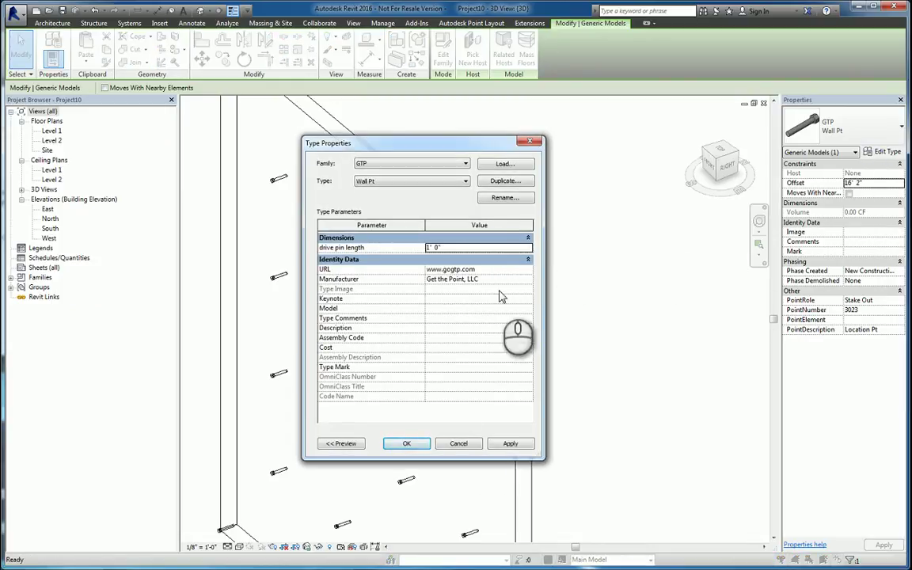
click(411, 444)
click(600, 416)
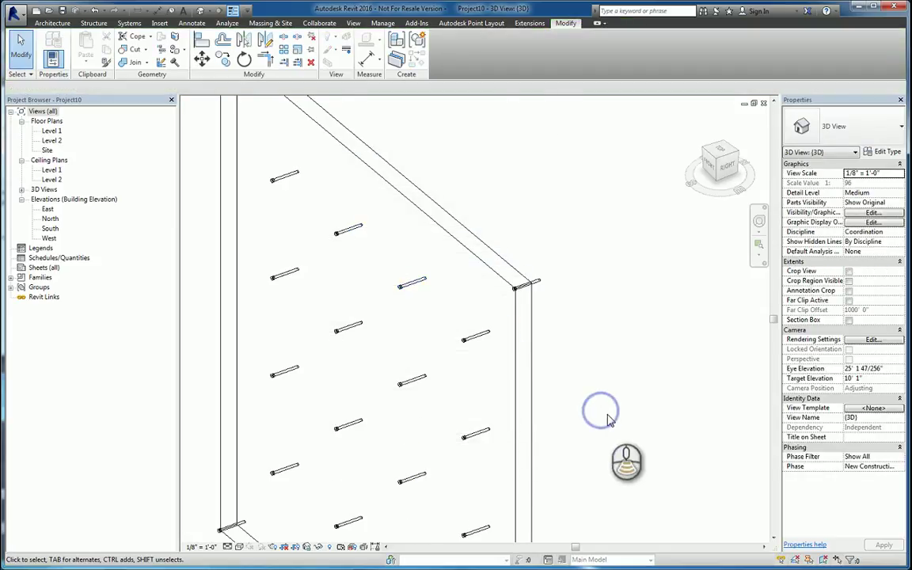
Inspect the lengthened pins from both faces of the wall in the 3D view, in wireframe and shaded
shift+middle_drag(596, 411, 422, 415)
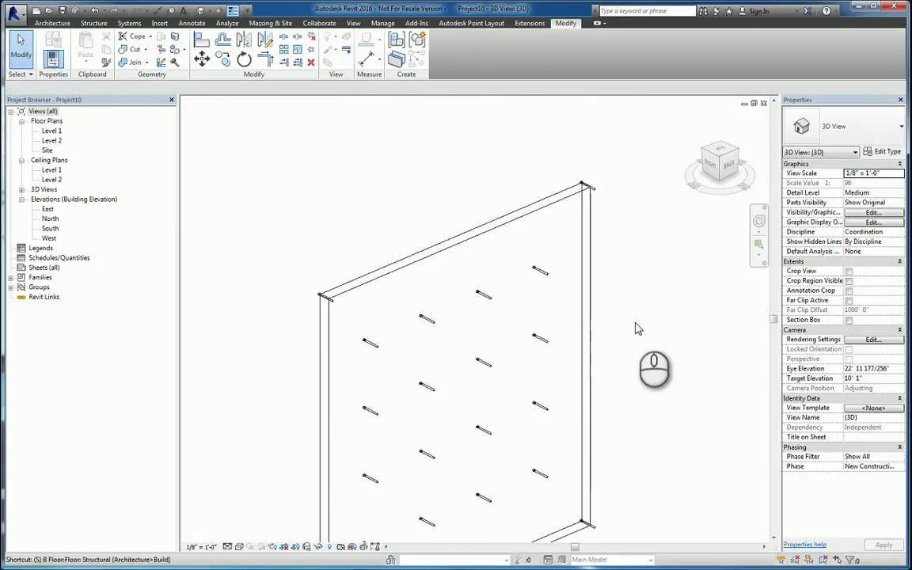
mouse_move(621, 427)
shift+middle_down()
mouse_move(634, 418)
mouse_move(534, 393)
mouse_move(392, 416)
mouse_move(497, 360)
mouse_move(485, 367)
shift+middle_up()
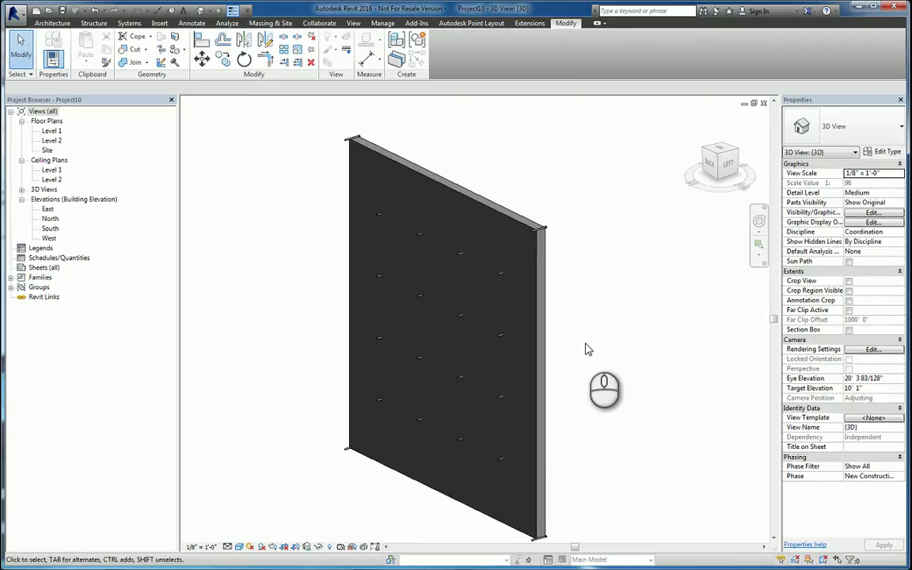
shift+middle_drag(638, 380, 389, 338)
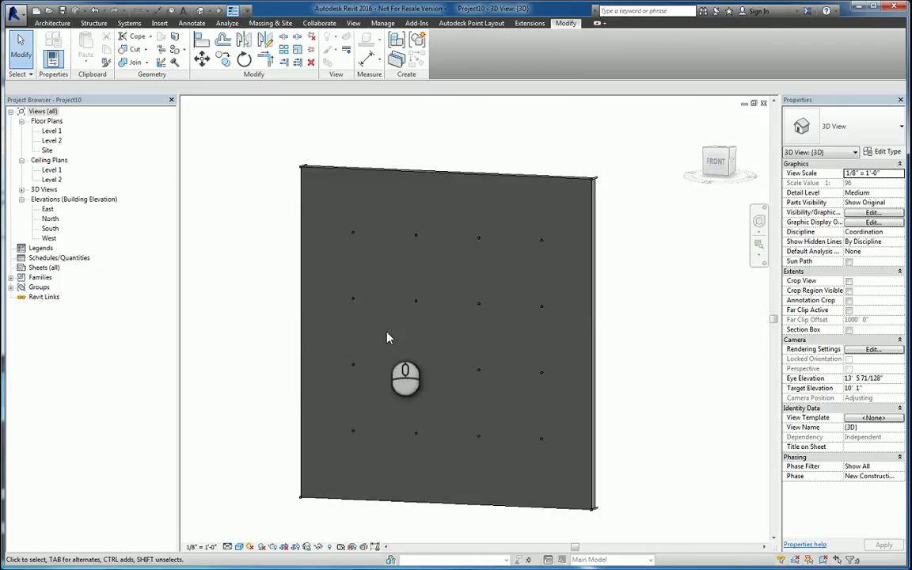